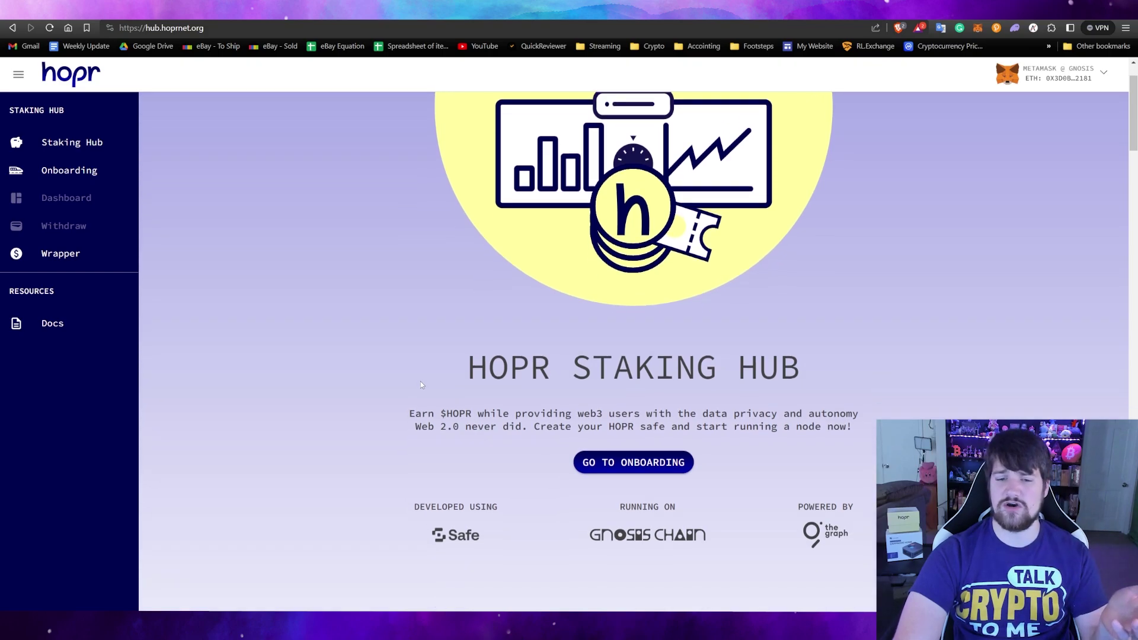
# - Look over the HOPR Staking Hub page, start the onboarding and highlight the setup time in its list of requirements
pyautogui.scroll(-10, 418, 410)
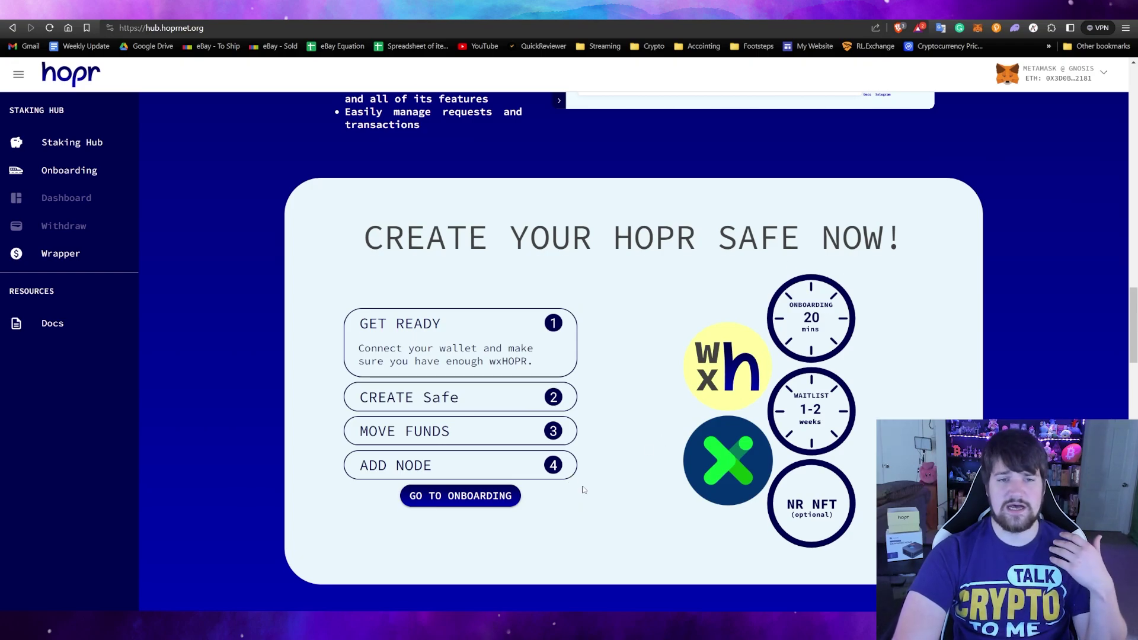
pyautogui.scroll(20, 583, 489)
pyautogui.scroll(4, 583, 489)
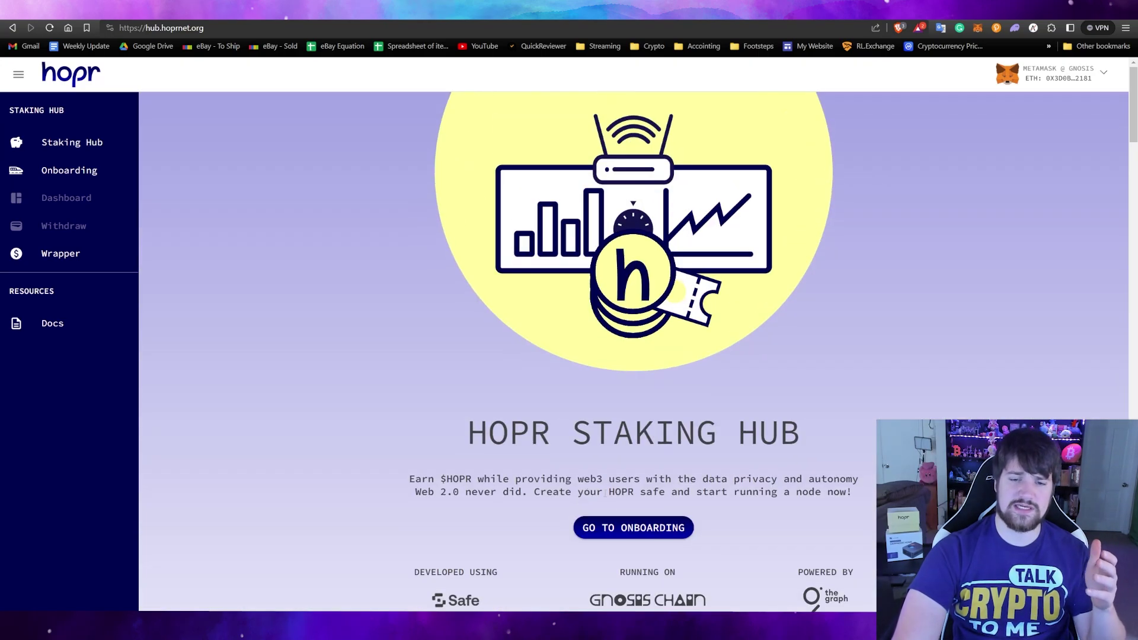
pyautogui.click(616, 533)
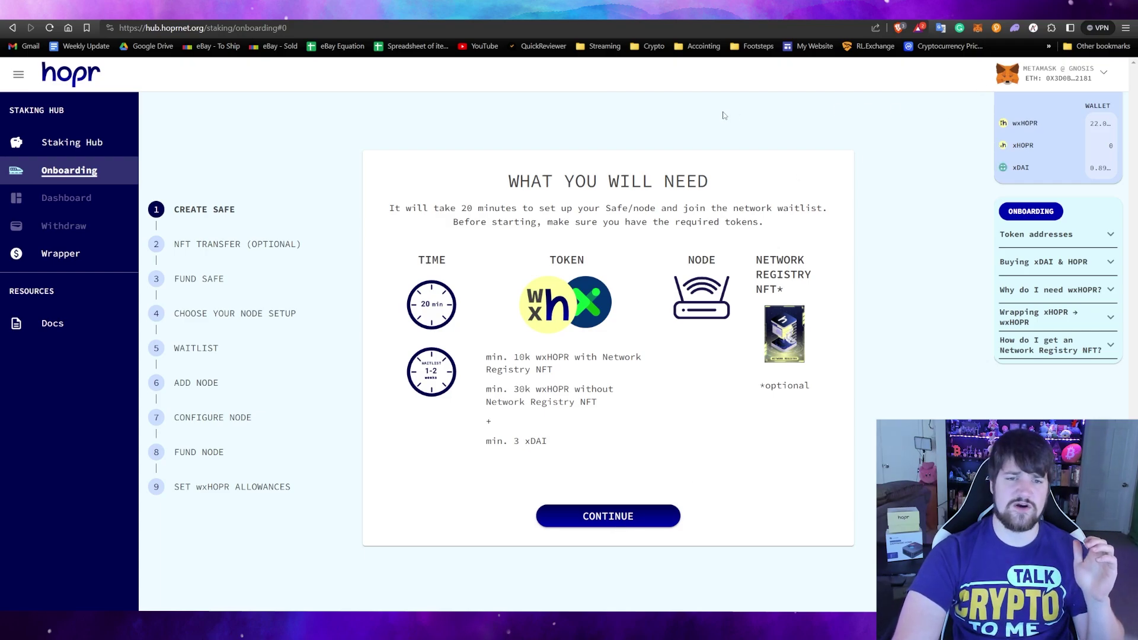
pyautogui.moveTo(461, 208); pyautogui.dragTo(560, 208)
pyautogui.click(868, 242)
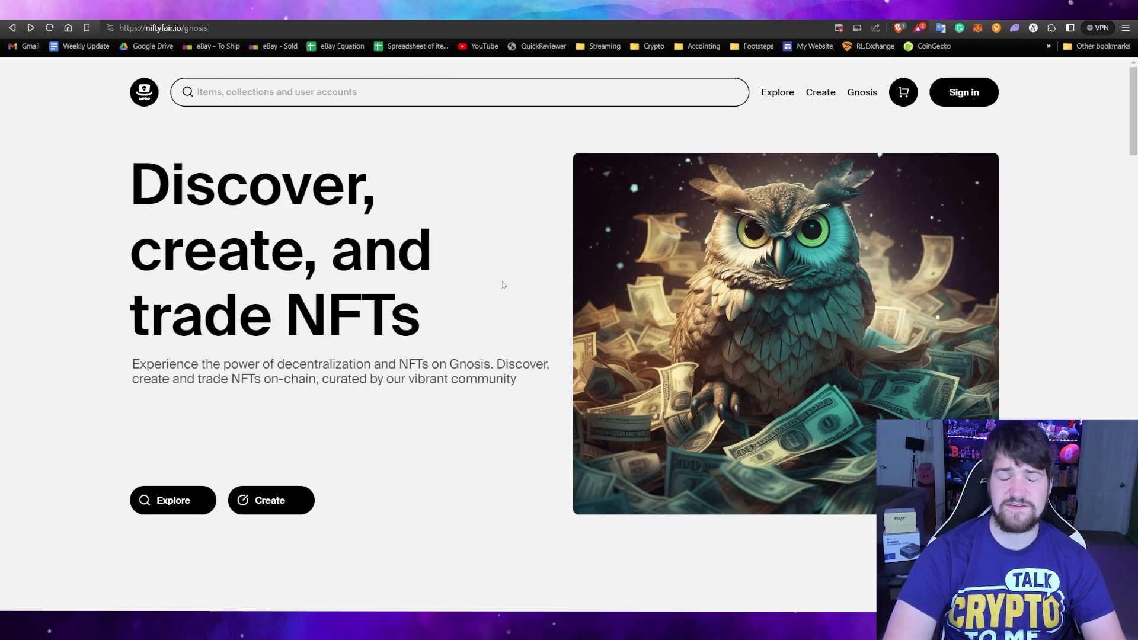
# - On NiftyFair, find the HOPR Boost NFT collection among the popular collections and browse its Network Registry NFTs
pyautogui.scroll(-15, 502, 285)
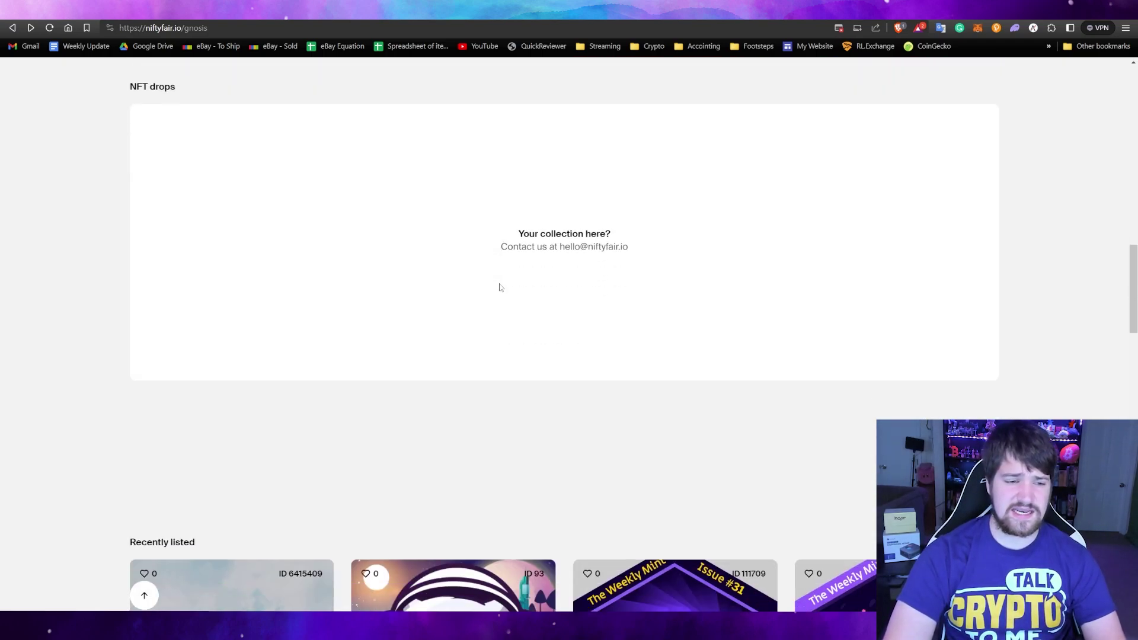
pyautogui.scroll(-12, 500, 288)
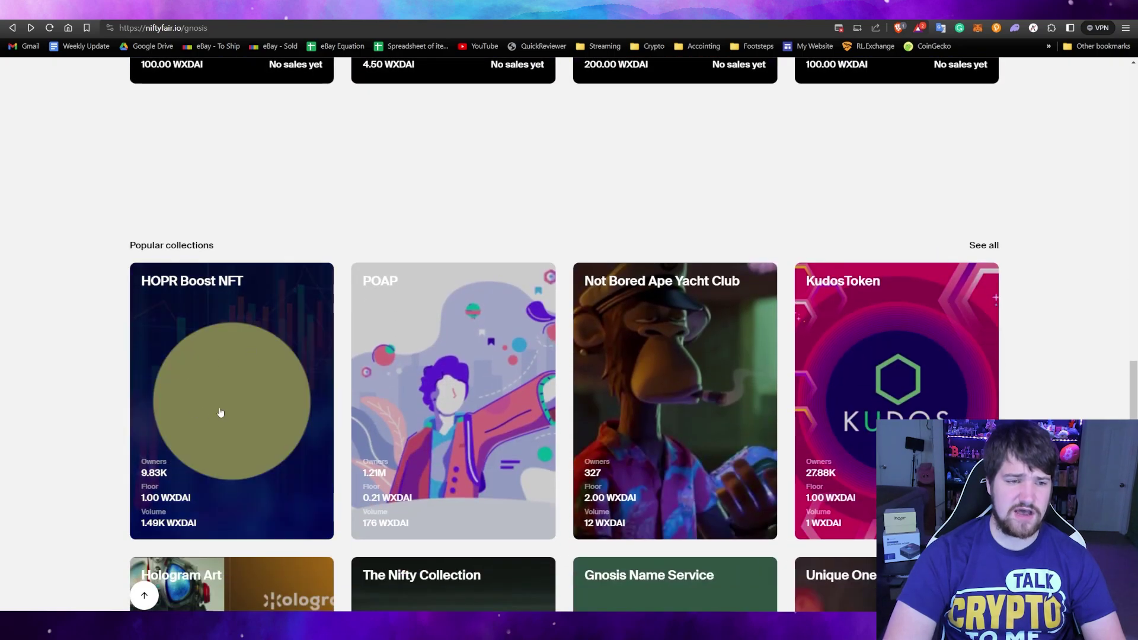
pyautogui.click(221, 412)
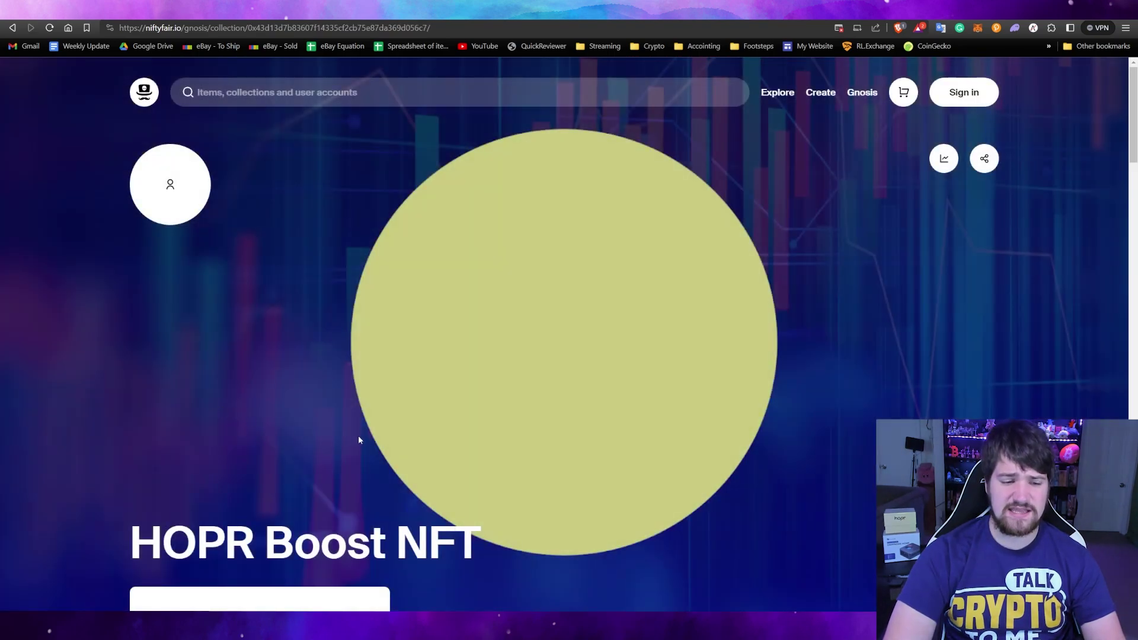
pyautogui.scroll(-8, 437, 432)
pyautogui.scroll(-3, 454, 460)
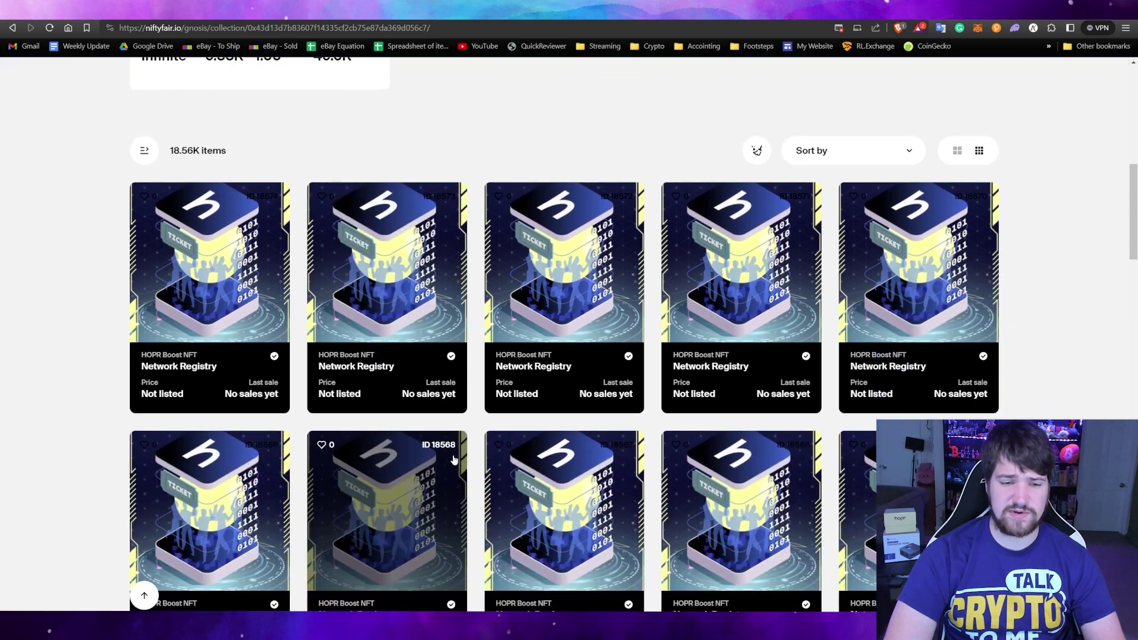
pyautogui.scroll(-5, 453, 459)
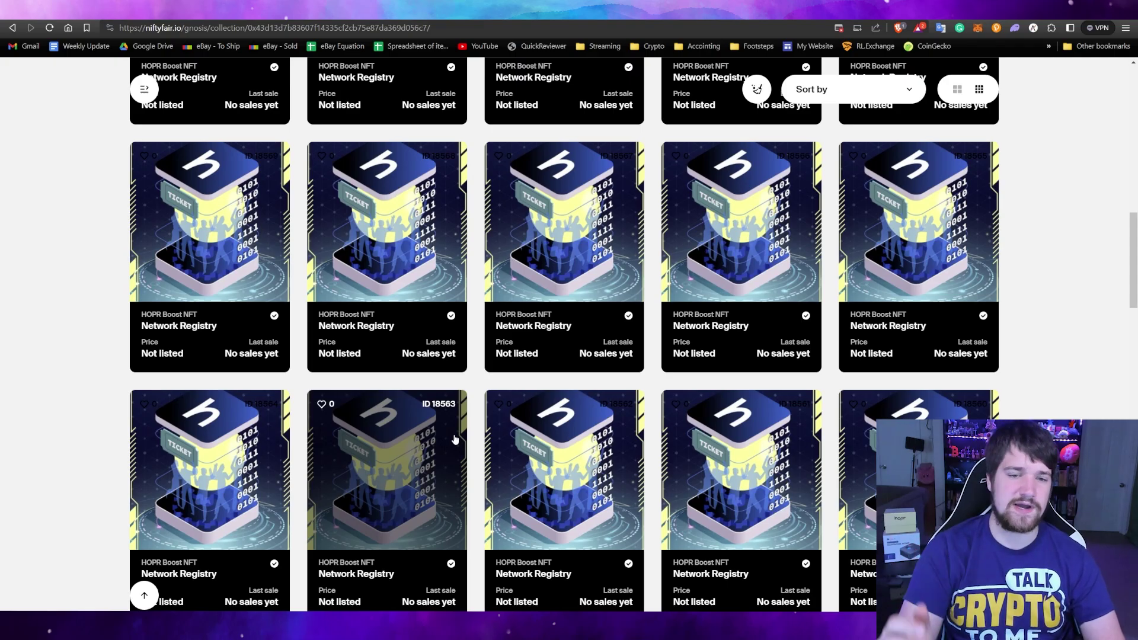
pyautogui.scroll(-20, 454, 439)
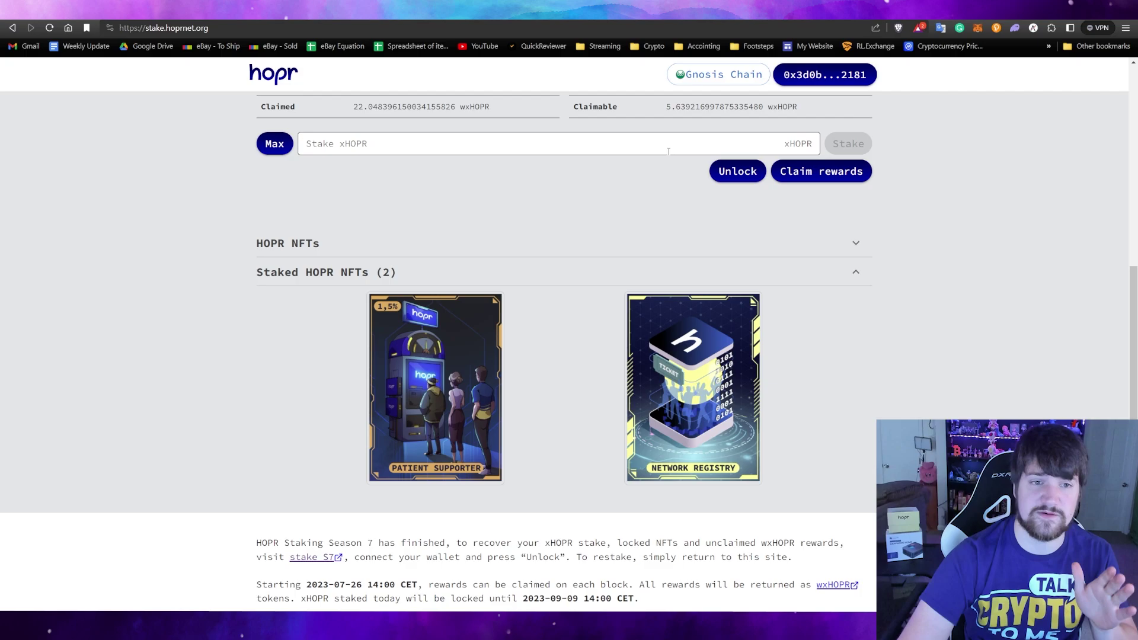
# - Check the staked xHOPR amount on the HOPR Staking Season 8 page and switch to the xHOPR/wxHOPR wrapper site
pyautogui.scroll(4, 725, 291)
pyautogui.scroll(6, 725, 290)
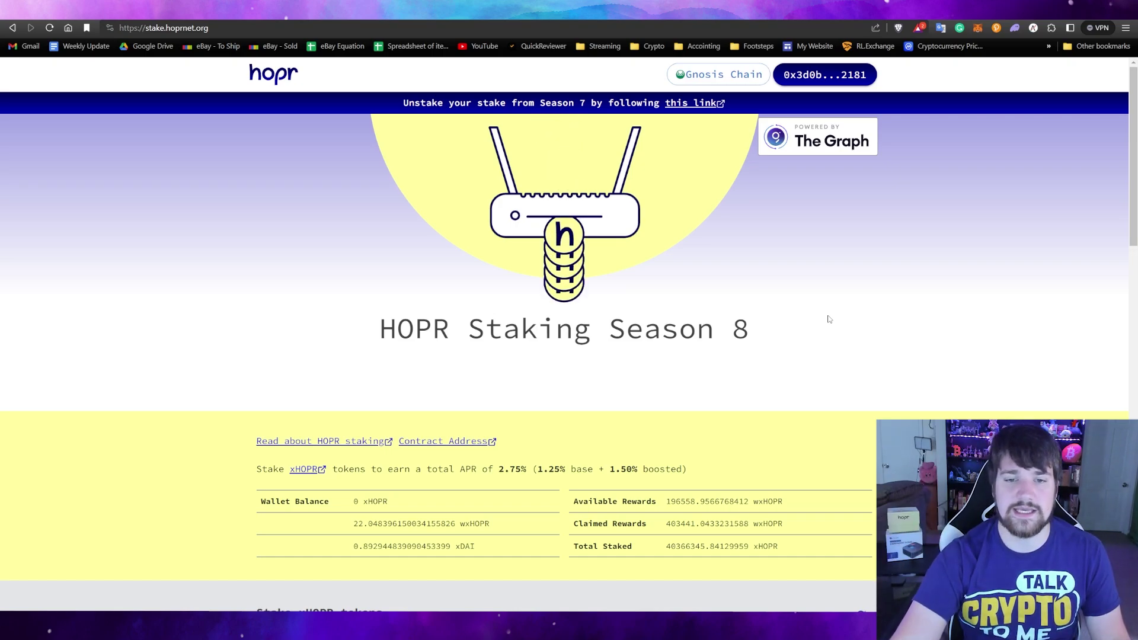
pyautogui.scroll(-7, 788, 315)
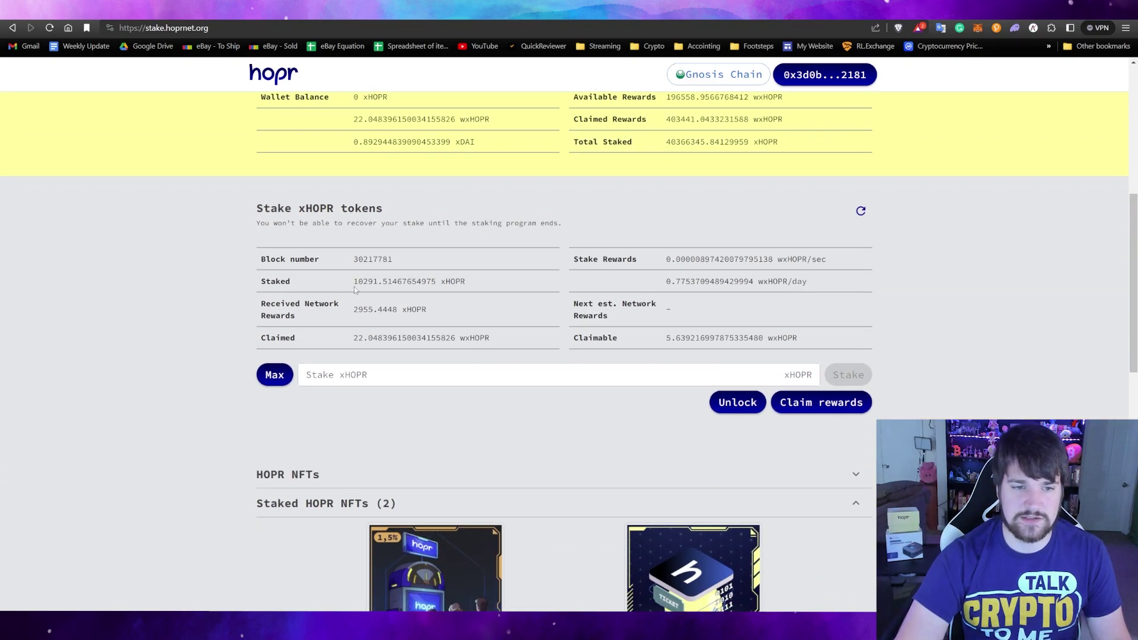
pyautogui.moveTo(354, 286); pyautogui.dragTo(440, 282)
pyautogui.click(483, 288)
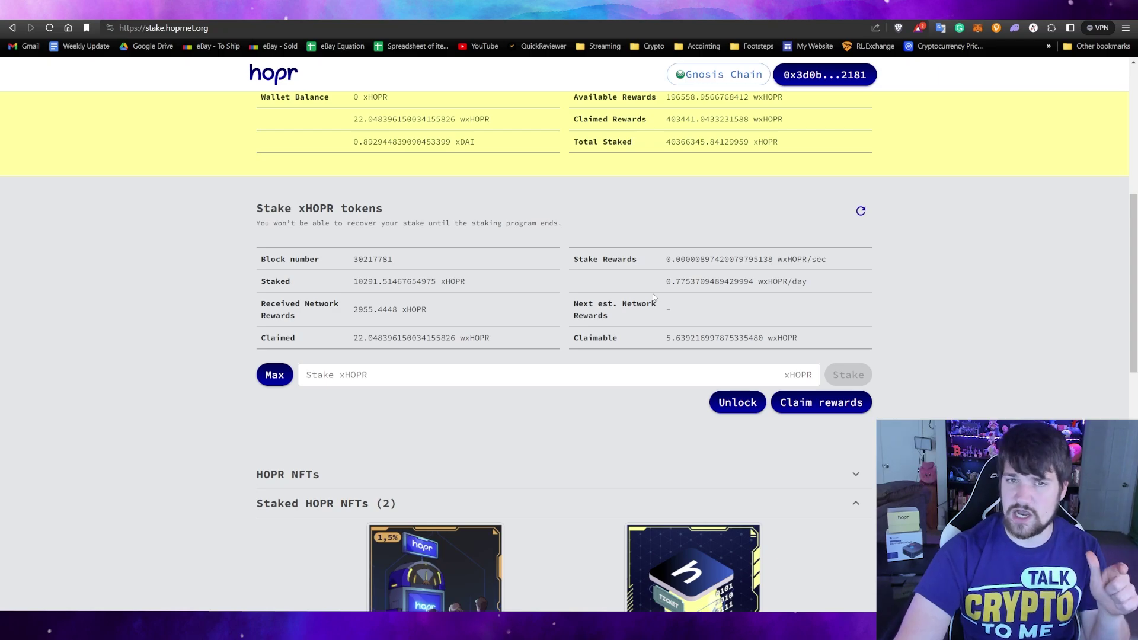
pyautogui.click(823, 21)
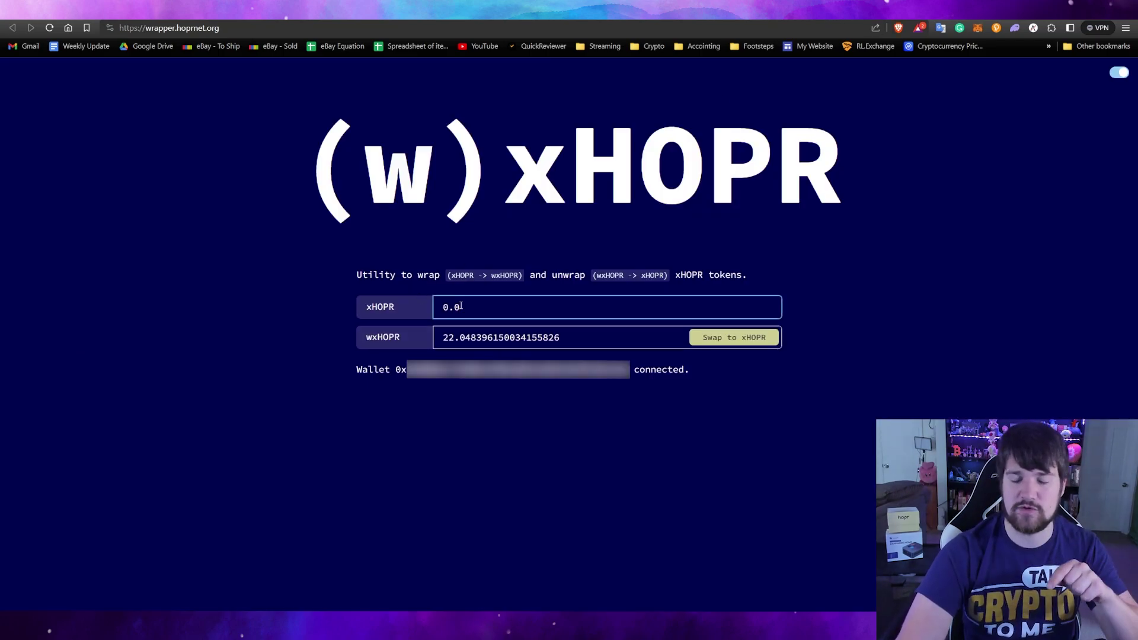
pyautogui.click(364, 339)
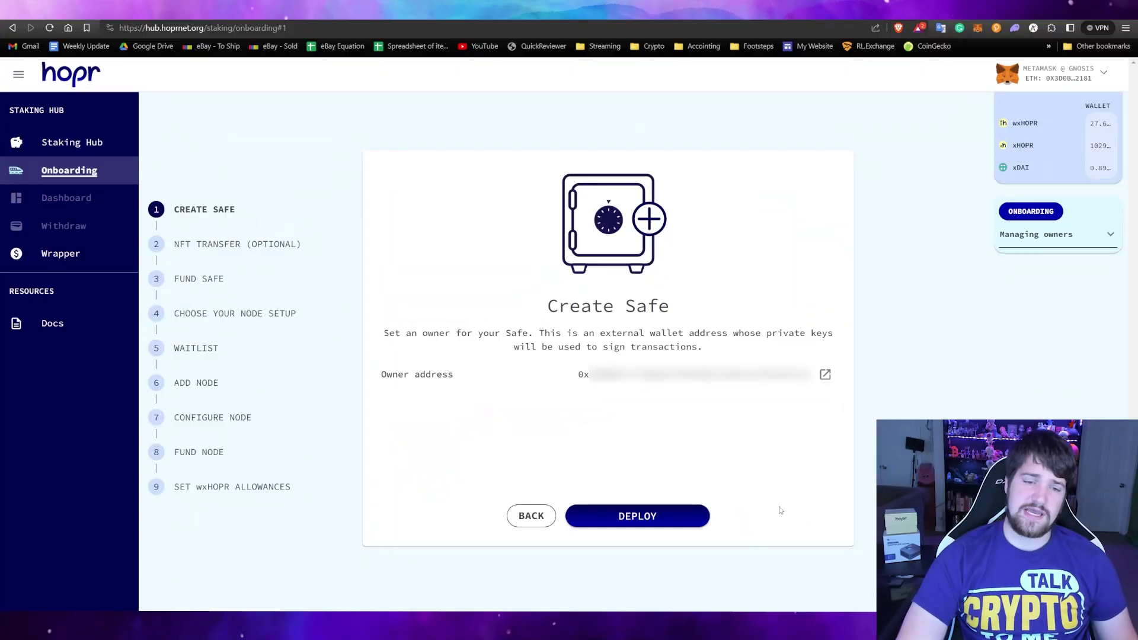
# - Deploy the new Safe with the connected wallet as owner and approve the transaction in MetaMask
pyautogui.click(707, 516)
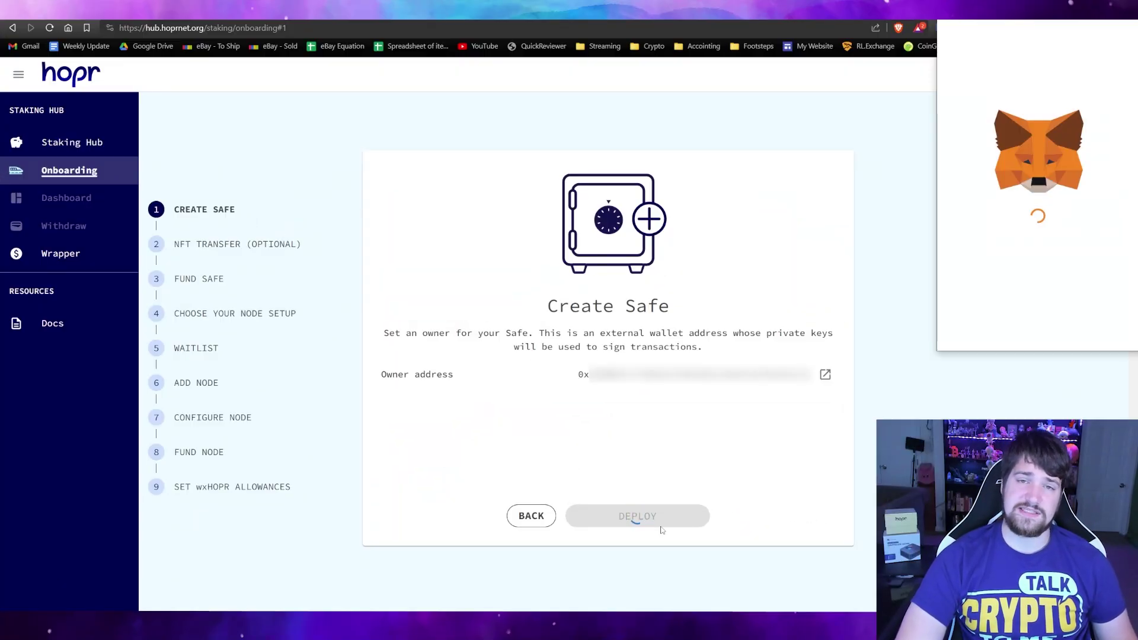
pyautogui.click(1060, 328)
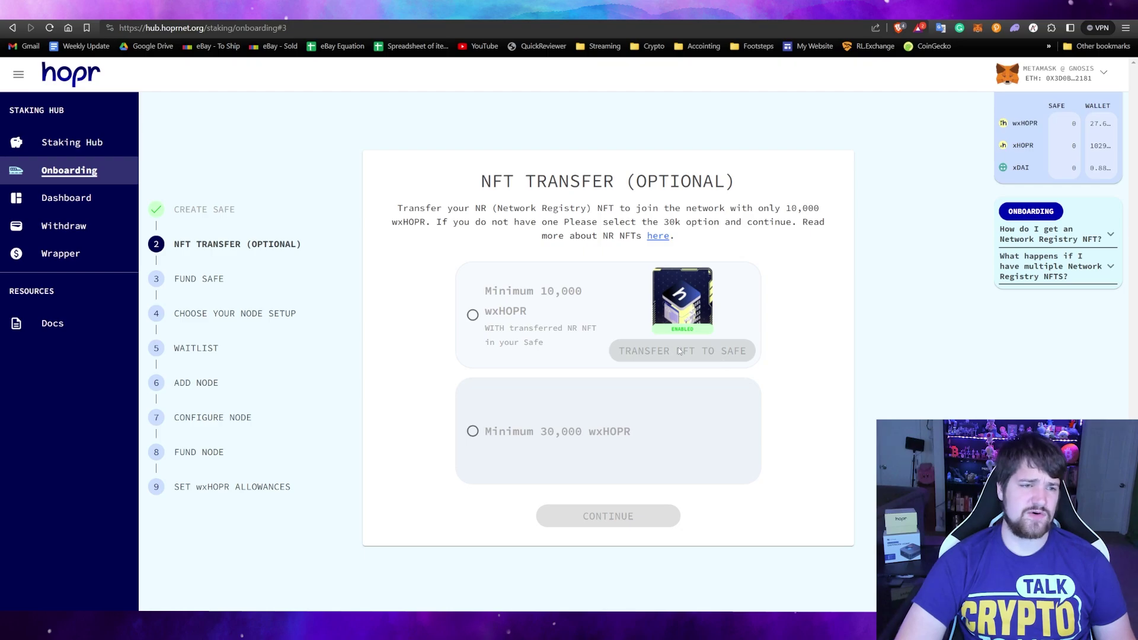
pyautogui.click(51, 204)
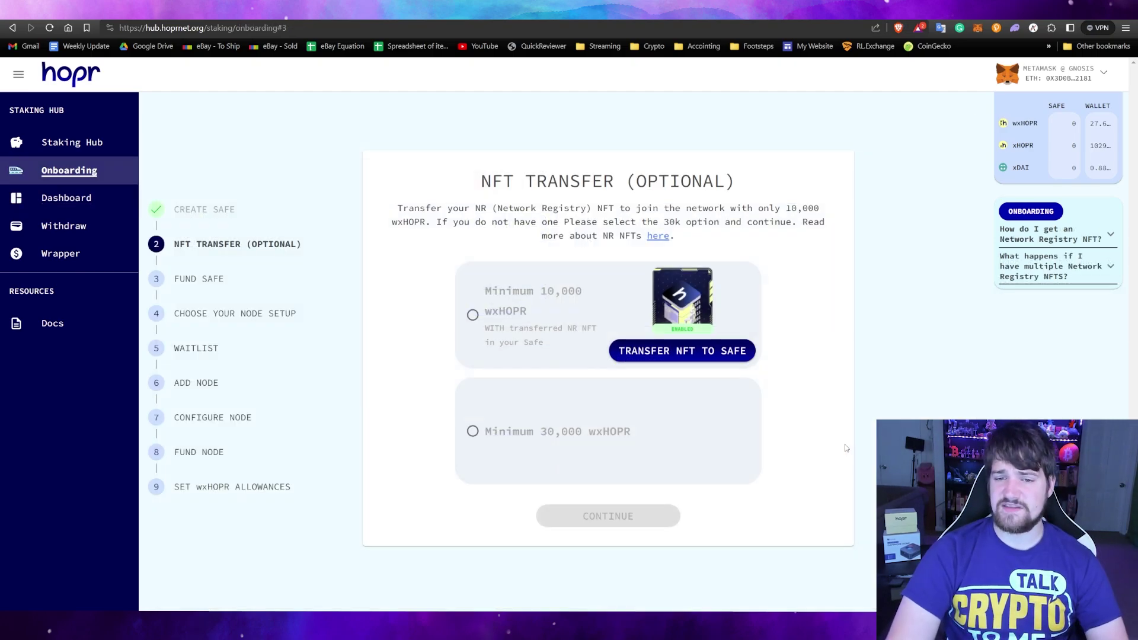
# - Transfer the Network Registry NFT to the Safe, choose the minimum 10,000 wxHOPR option and continue the onboarding
pyautogui.click(712, 361)
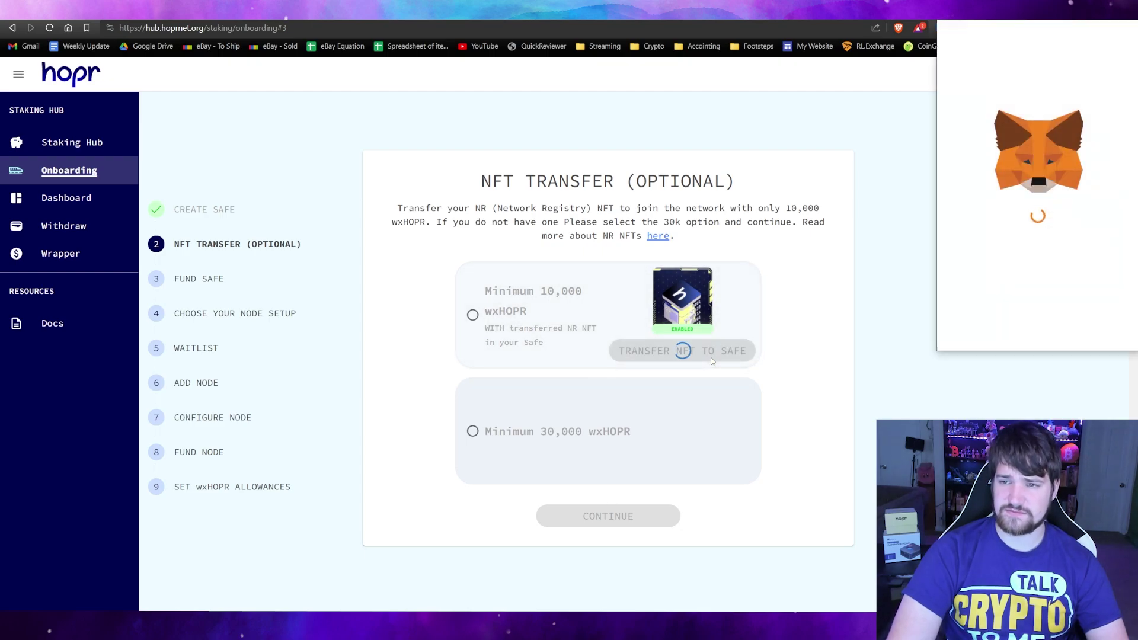
pyautogui.click(1077, 333)
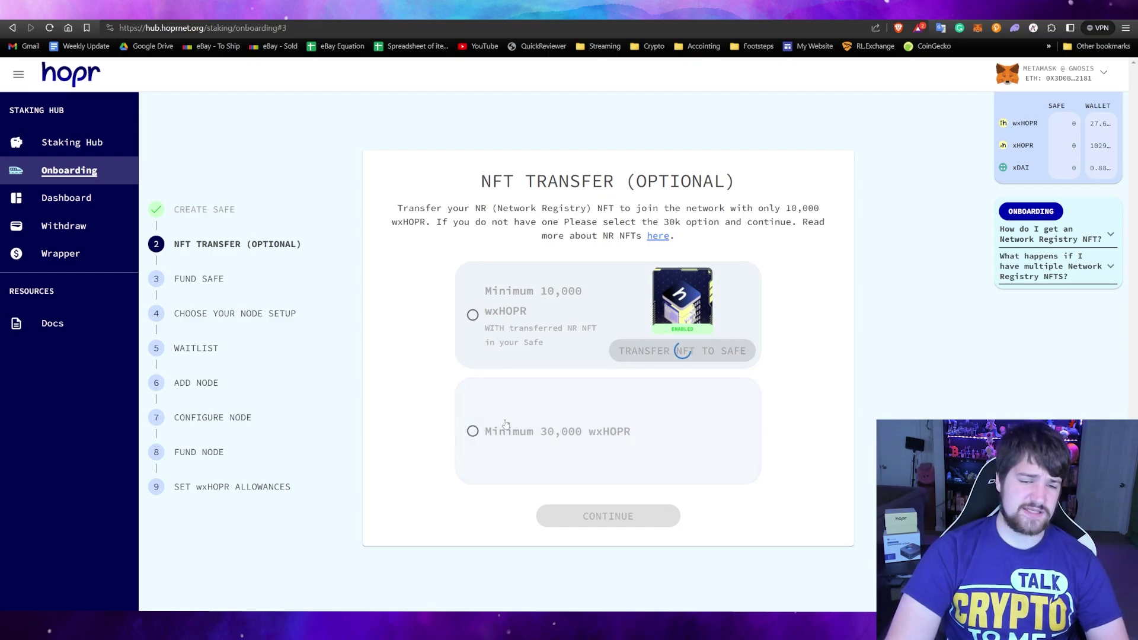
pyautogui.click(472, 434)
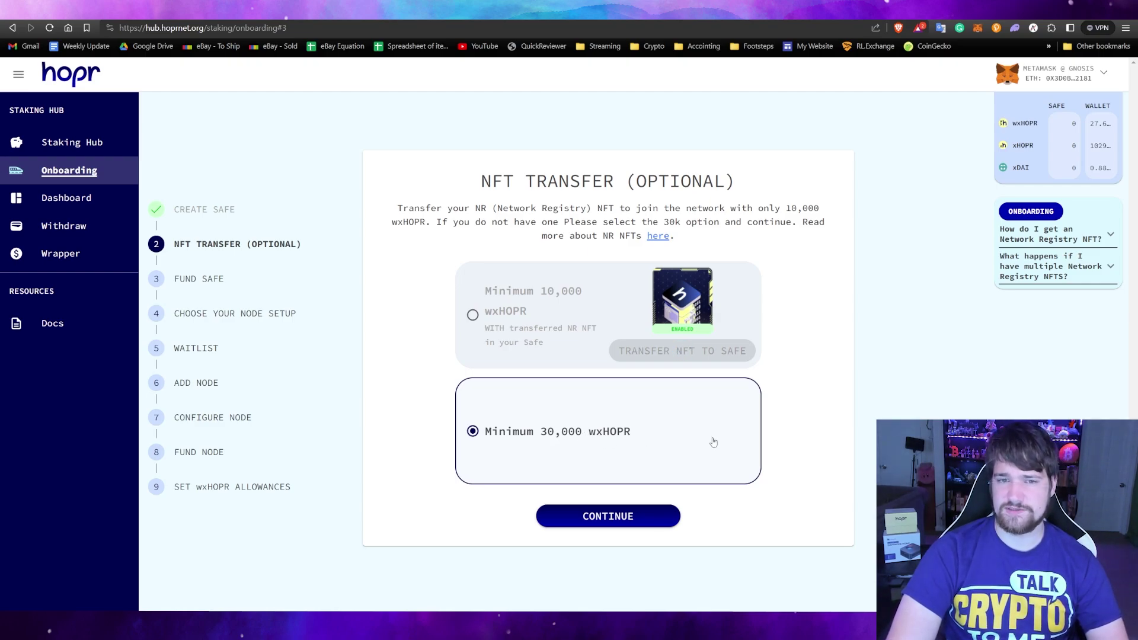
pyautogui.click(473, 314)
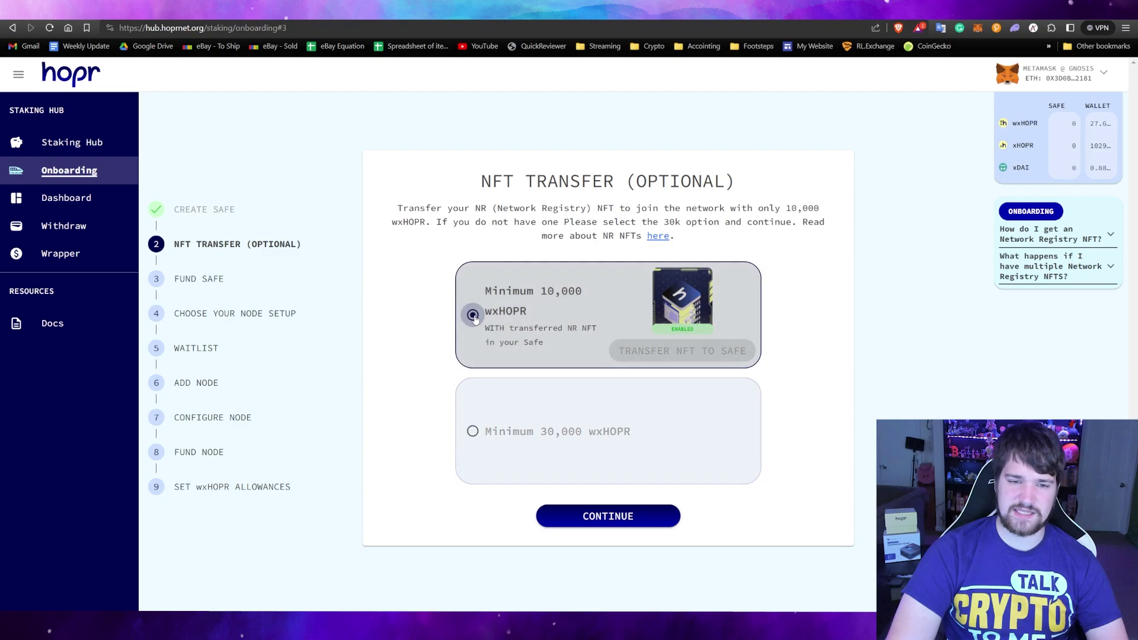
pyautogui.click(654, 516)
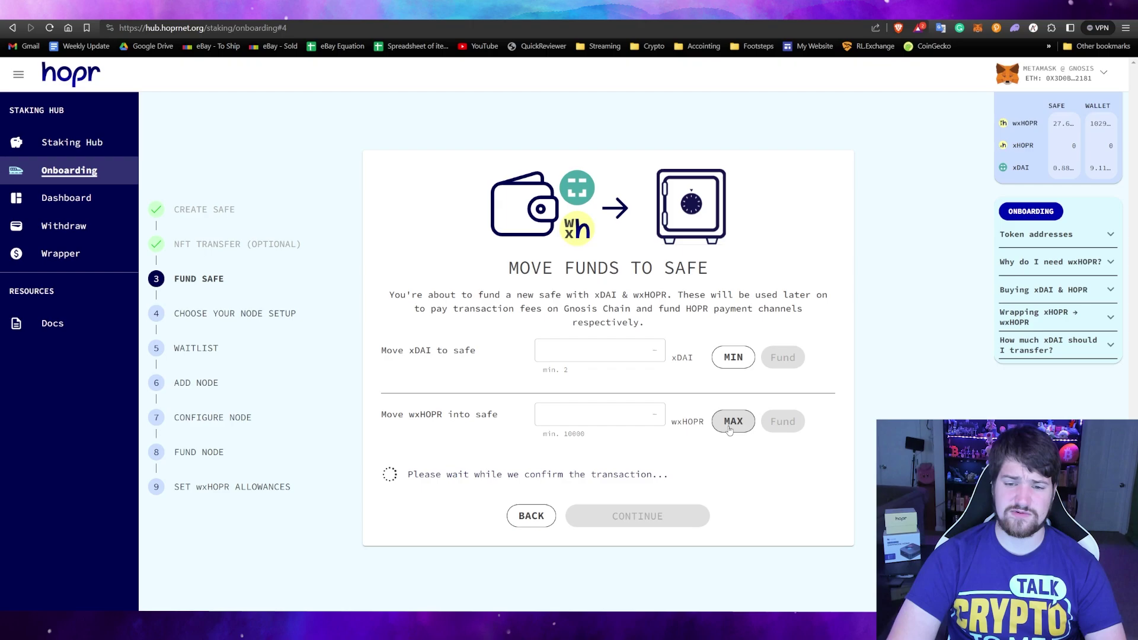
# - Move the wallet's maximum wxHOPR amount into the Safe and approve the transfer in MetaMask
pyautogui.click(731, 421)
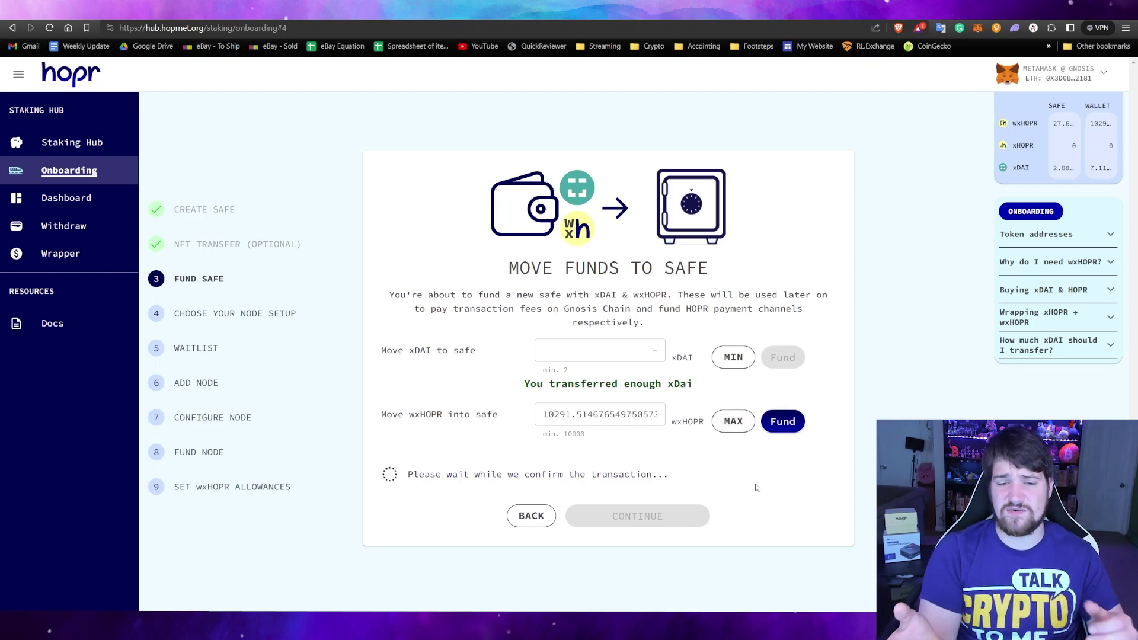
pyautogui.click(1067, 329)
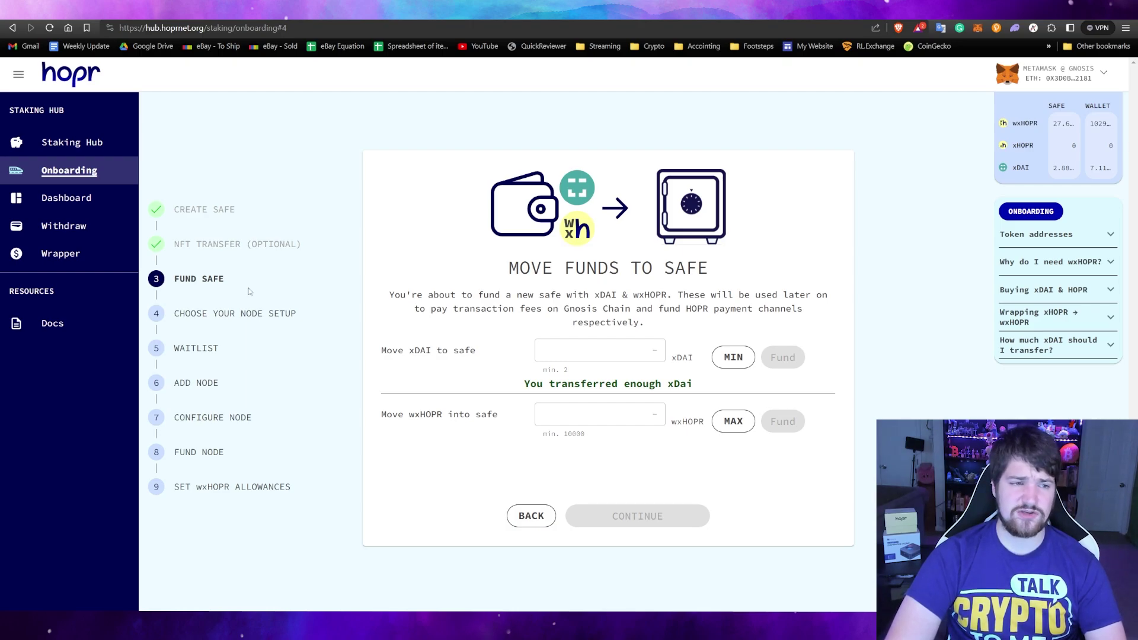
pyautogui.click(93, 205)
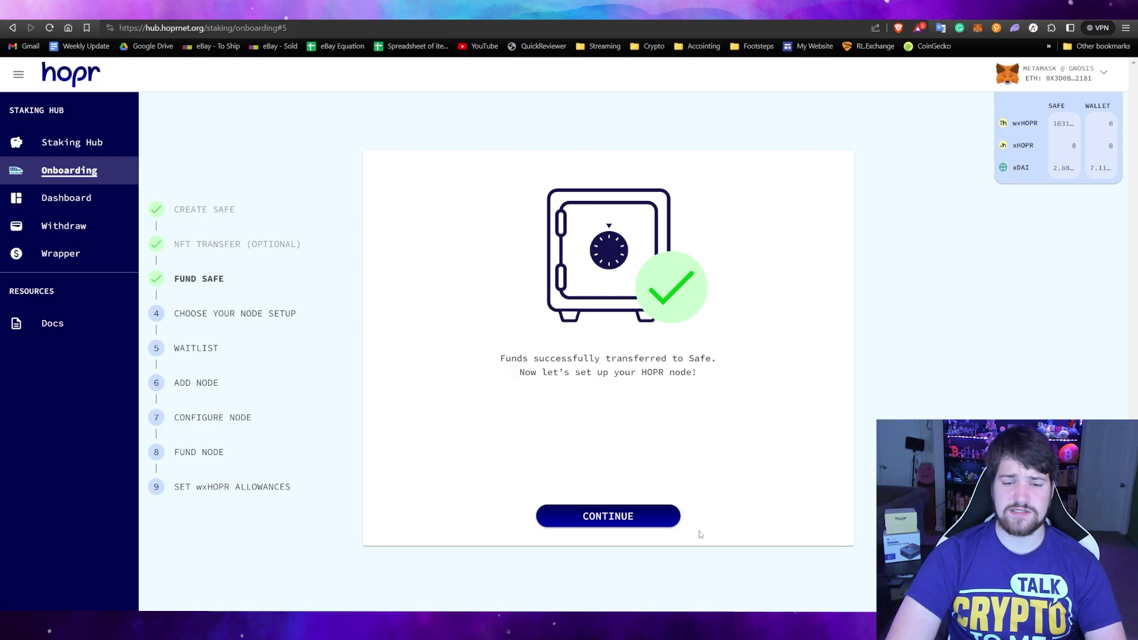
# - Continue to the node setup and select DAppNode as the node type
pyautogui.click(648, 519)
pyautogui.click(714, 463)
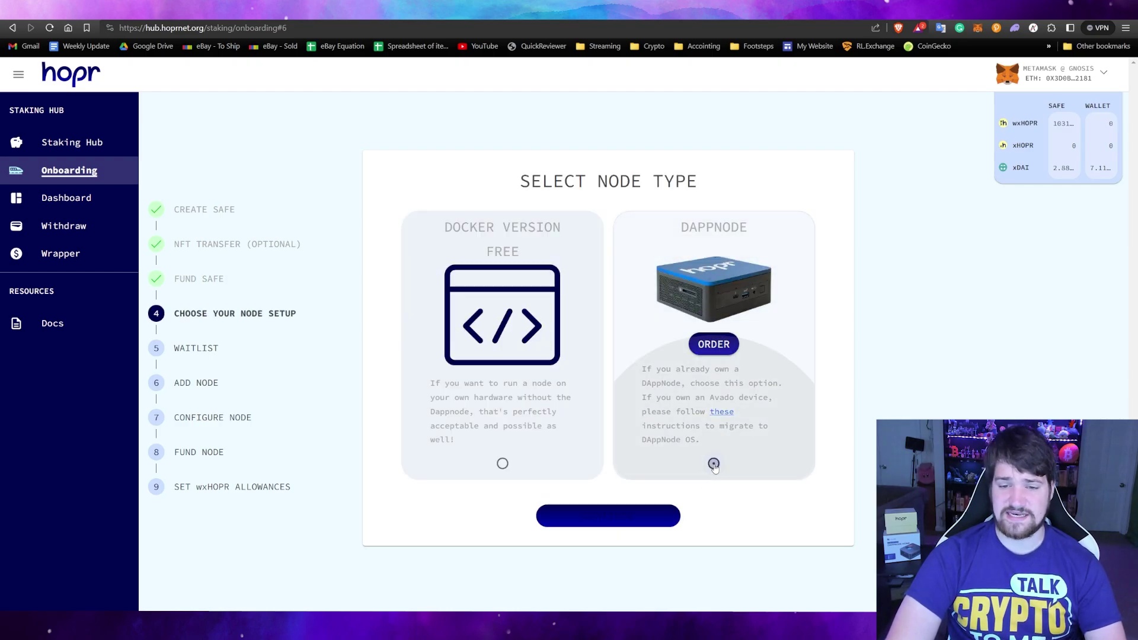
pyautogui.click(668, 520)
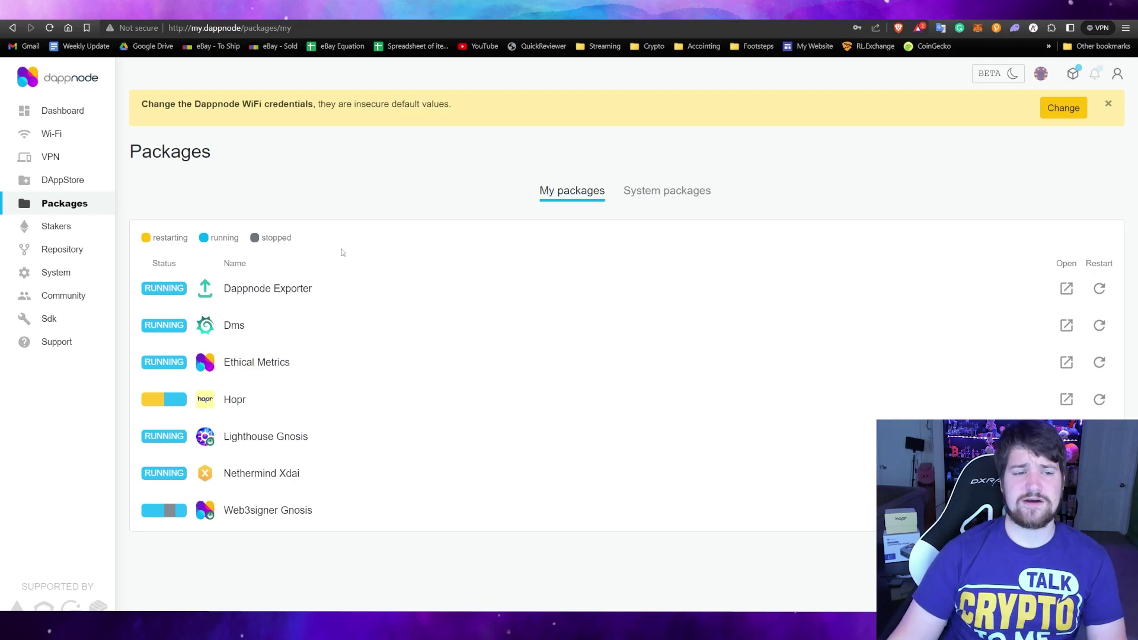
# - Open the Hopr package's configuration in Dappnode and examine the staking safe address and staking safe module address fields
pyautogui.click(242, 403)
pyautogui.click(515, 272)
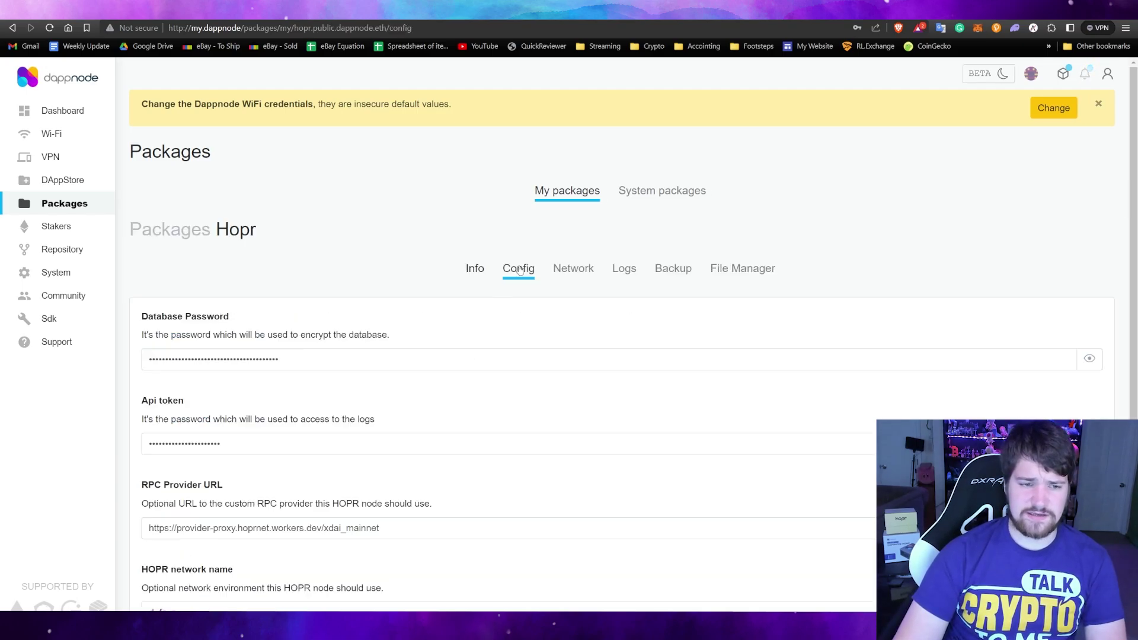
pyautogui.scroll(-5, 514, 276)
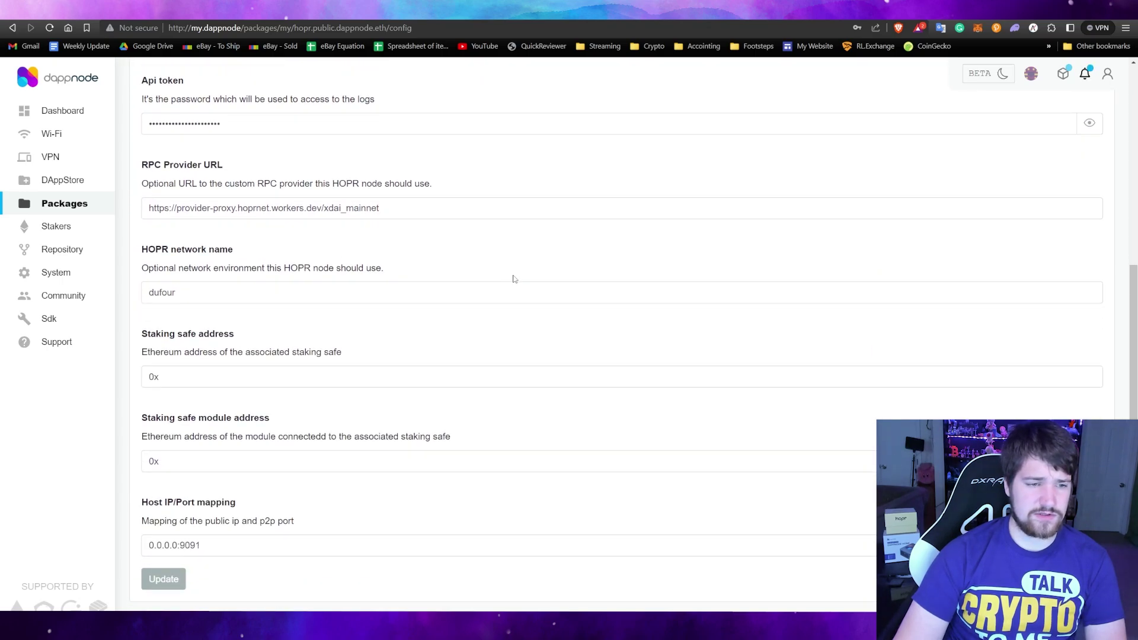
pyautogui.click(298, 380)
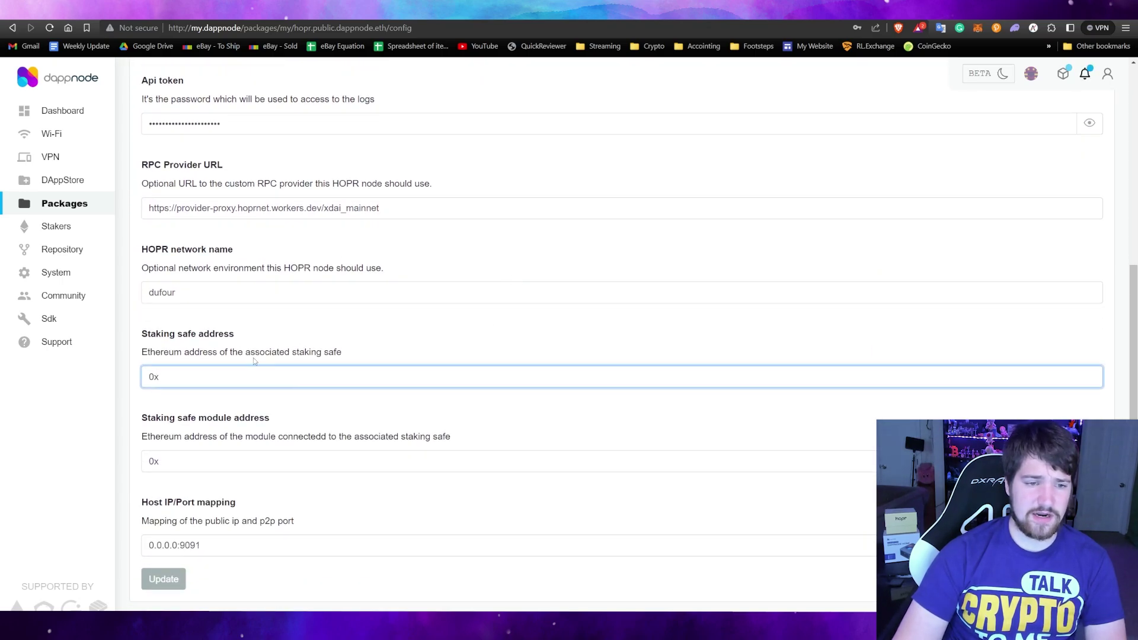
pyautogui.moveTo(281, 352); pyautogui.dragTo(351, 356)
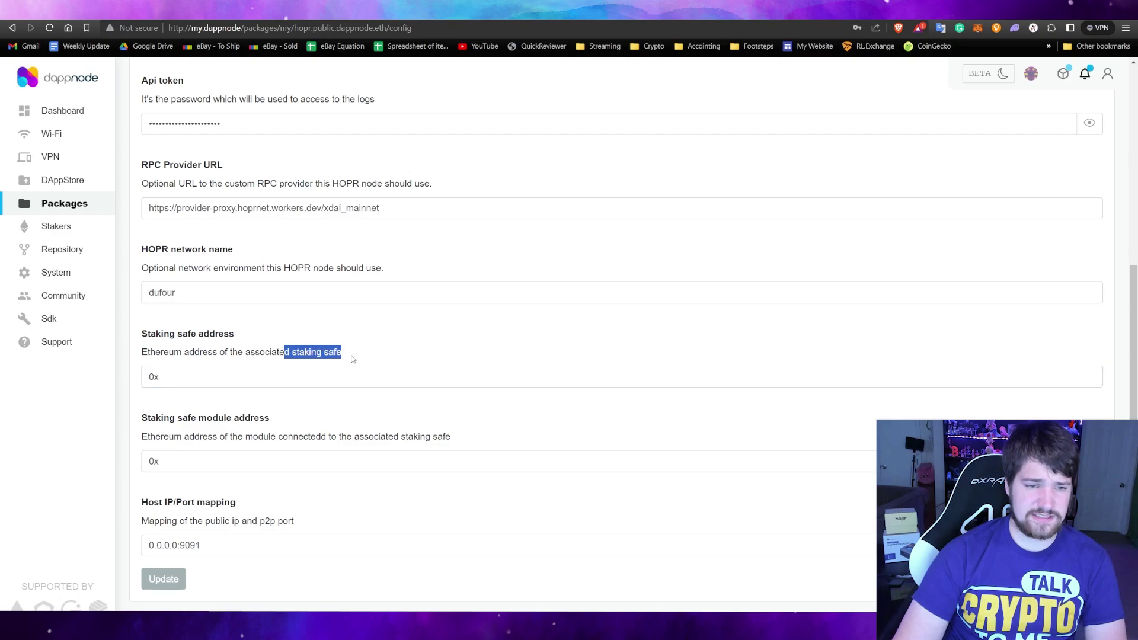
pyautogui.click(345, 356)
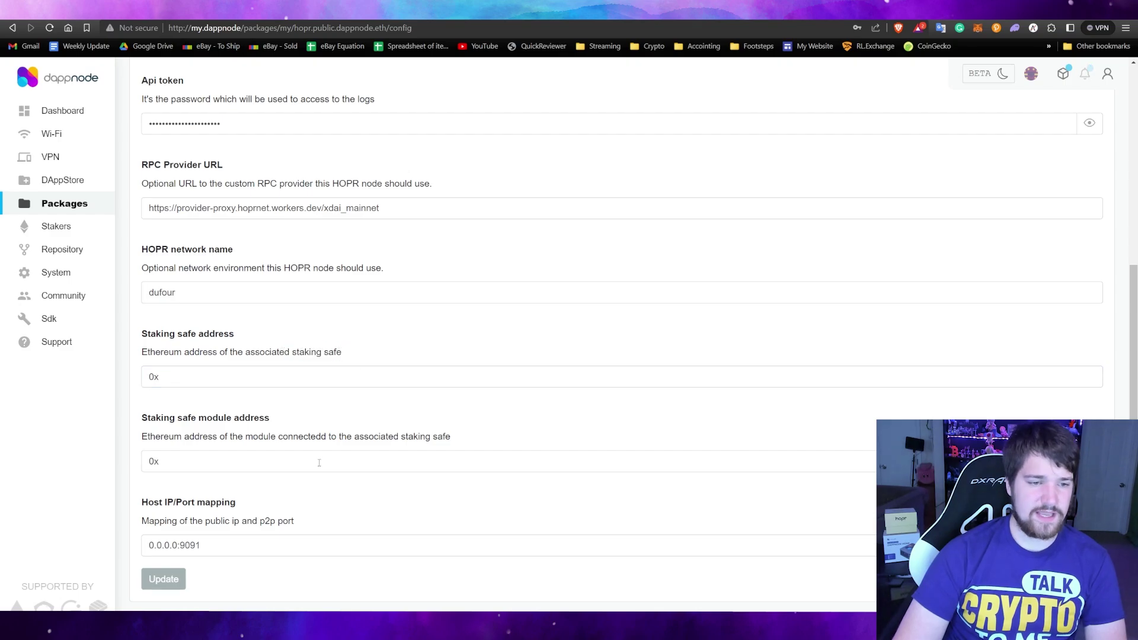
pyautogui.click(173, 463)
pyautogui.click(389, 183)
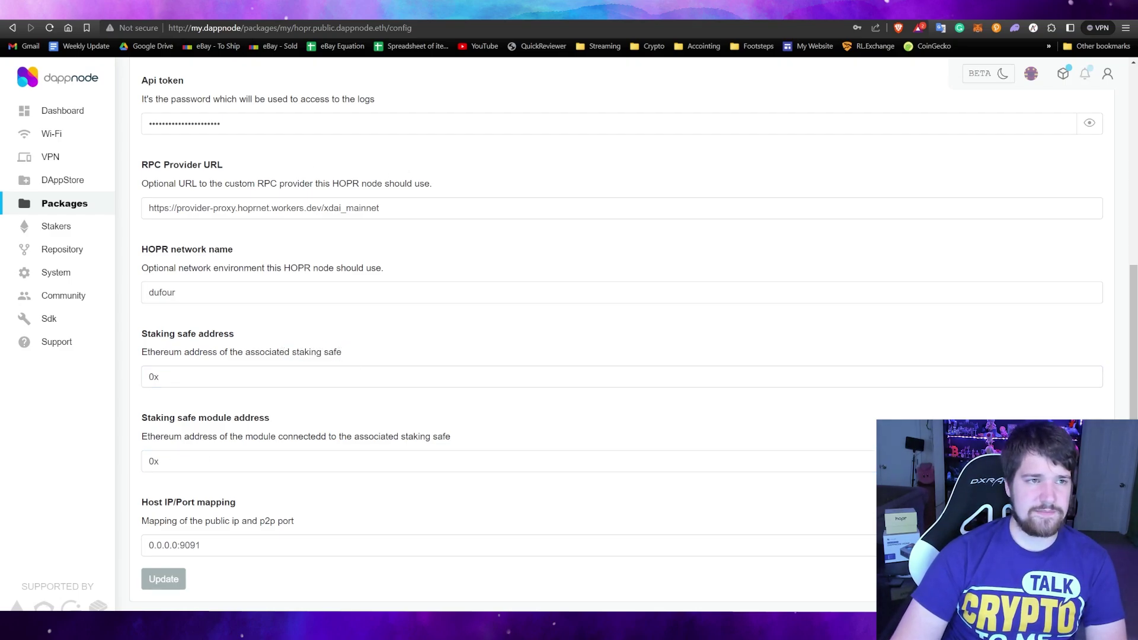
# - Copy the Safe address from the Staking Hub into the Hopr package's staking safe address field in Dappnode
pyautogui.hotkey('ctrl', 'Tab')
pyautogui.click(635, 362)
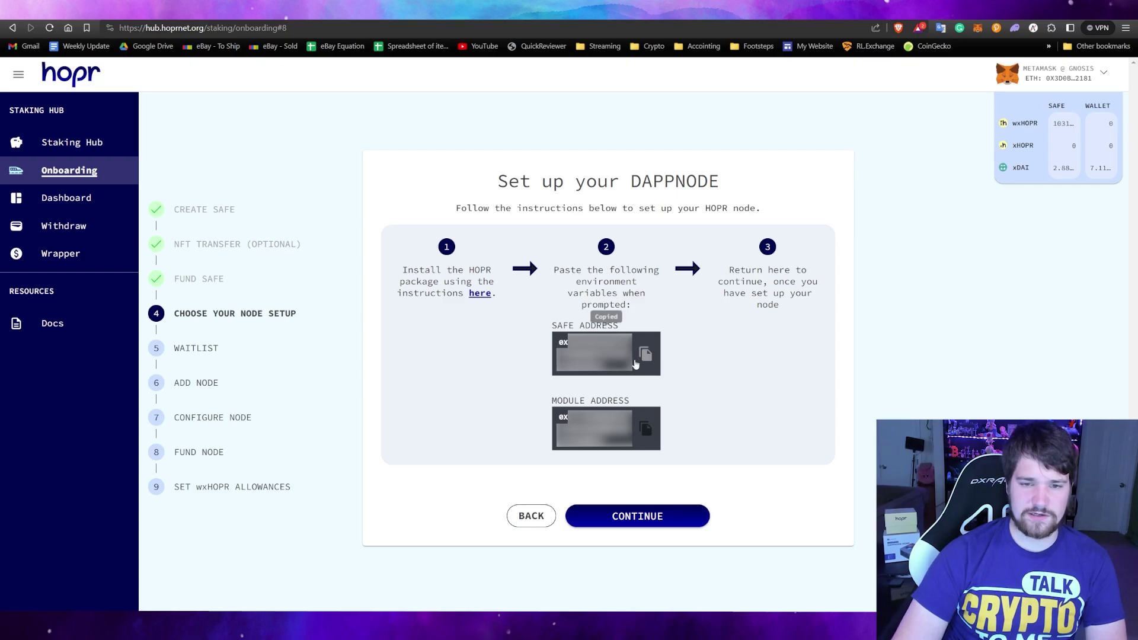
pyautogui.hotkey('ctrl', 'Tab')
pyautogui.click(226, 379)
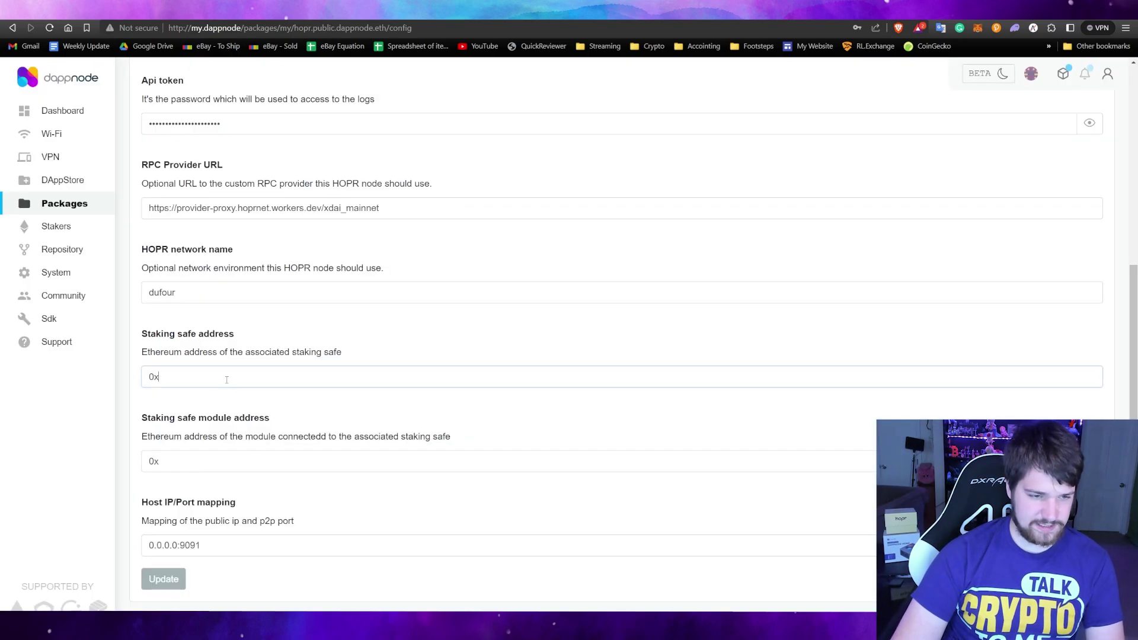
# - Copy the module address from the Staking Hub into the staking safe module address field in Dappnode
pyautogui.hotkey('ctrl', 'Tab')
pyautogui.click(646, 428)
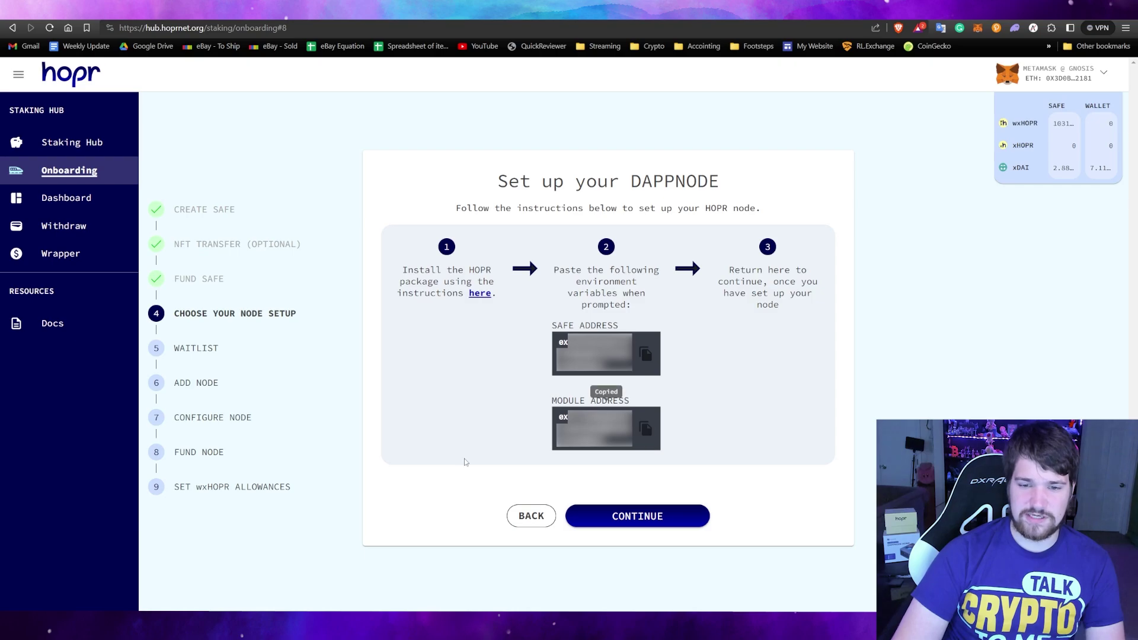
pyautogui.hotkey('ctrl', 'Tab')
pyautogui.click(234, 464)
pyautogui.hotkey('ctrl', 'v')
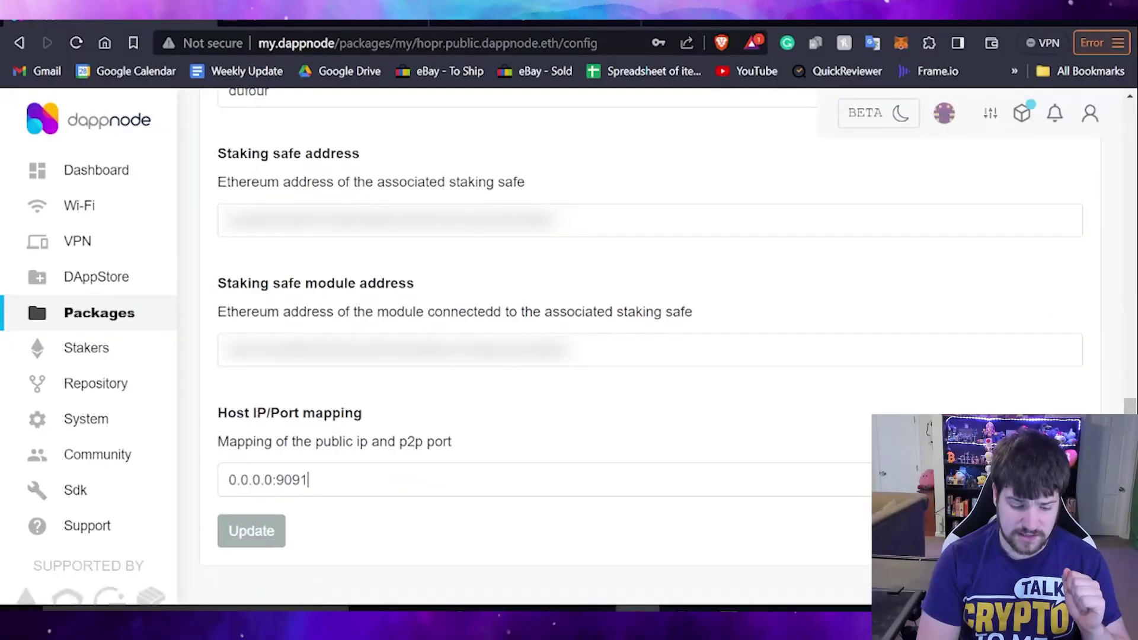
# - Look up the public IP address with a Google search for "What is my ip" and copy it
pyautogui.moveTo(309, 480); pyautogui.dragTo(276, 480)
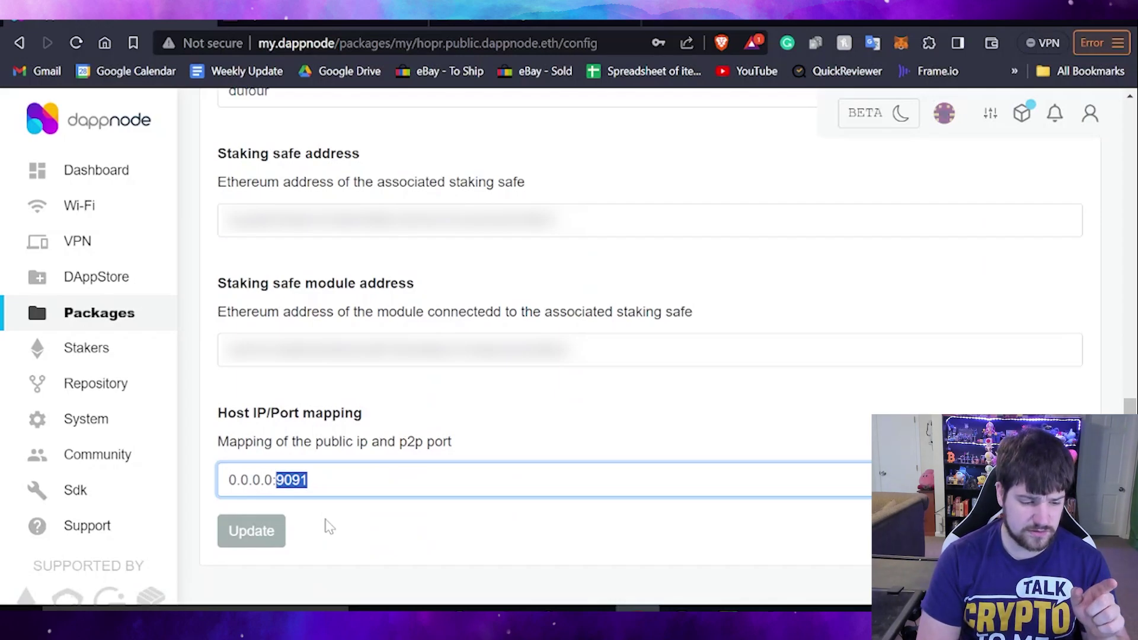
pyautogui.hotkey('ctrl', 't')
pyautogui.write('What is my ip')
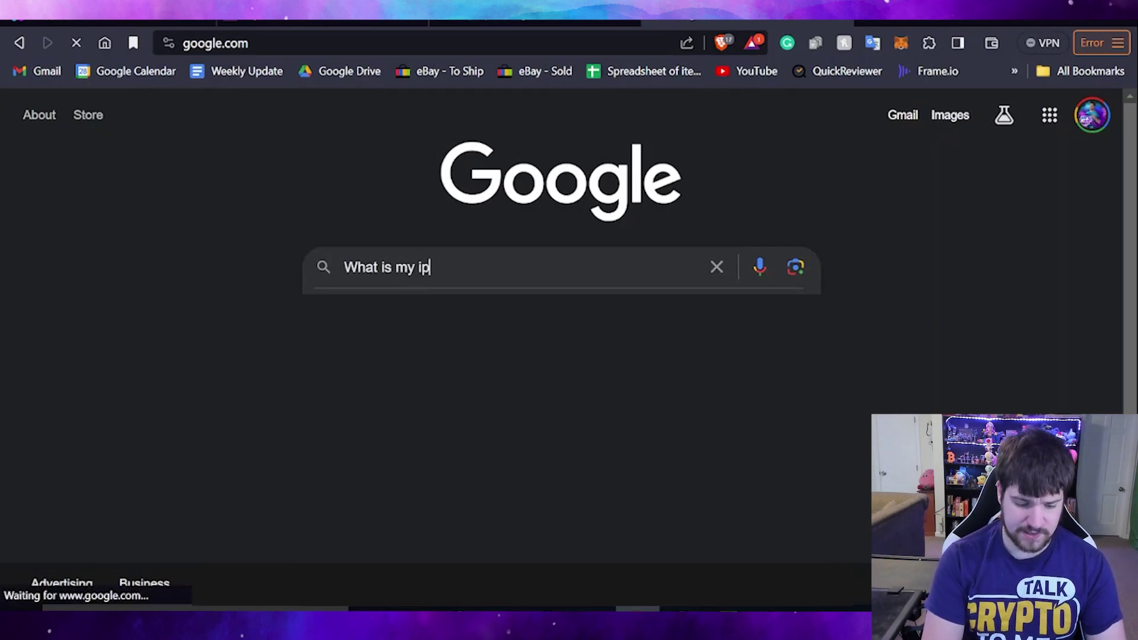
pyautogui.press('Return')
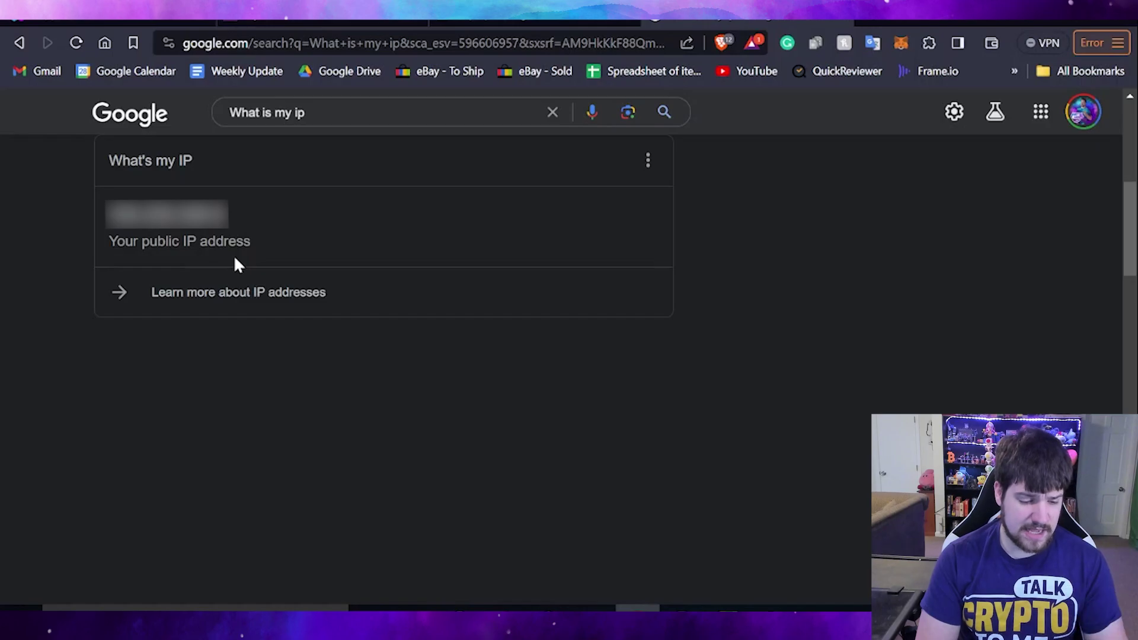
pyautogui.moveTo(238, 220); pyautogui.dragTo(107, 214)
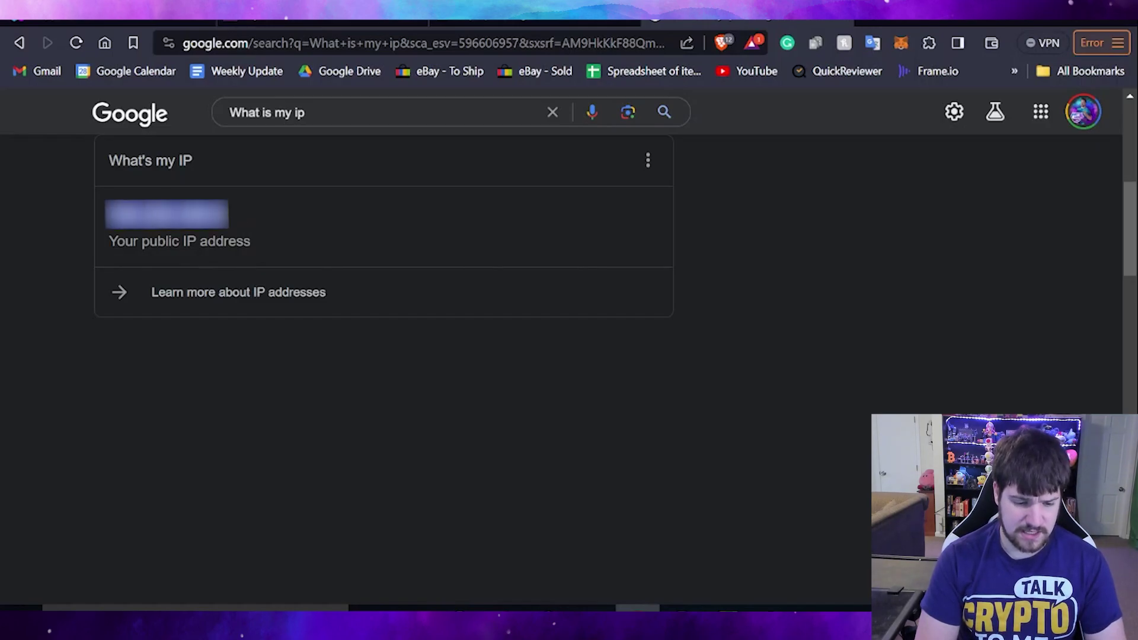
pyautogui.hotkey('ctrl', 'w')
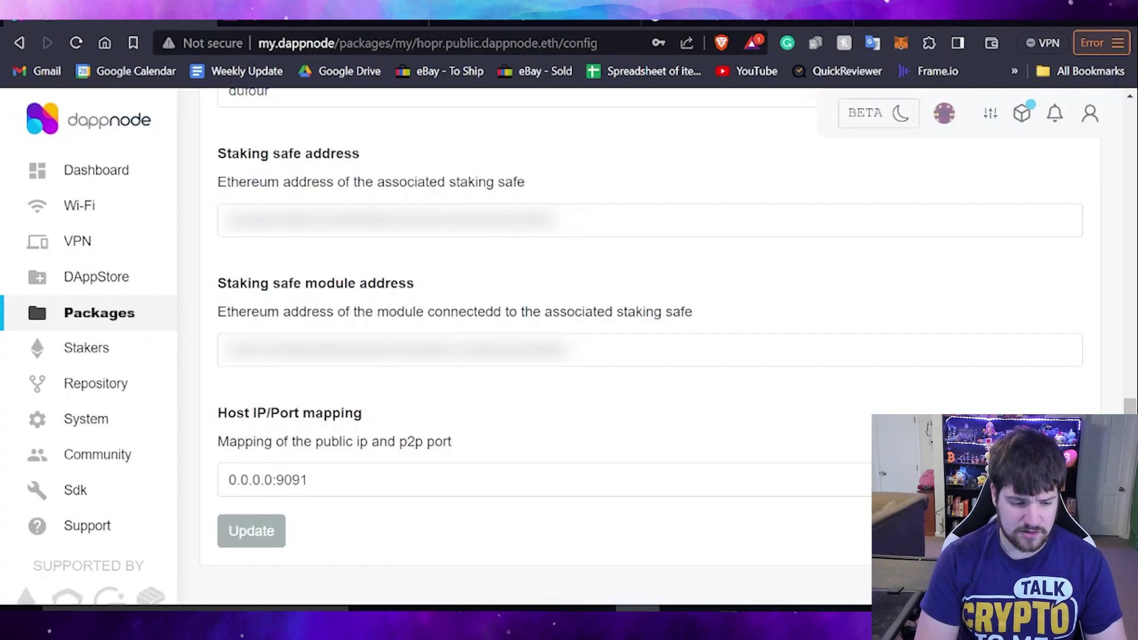
# - Replace 0.0.0.0 in the Host IP/Port mapping with the copied public IP, keep port 9091, and update the configuration
pyautogui.moveTo(273, 480); pyautogui.dragTo(229, 479)
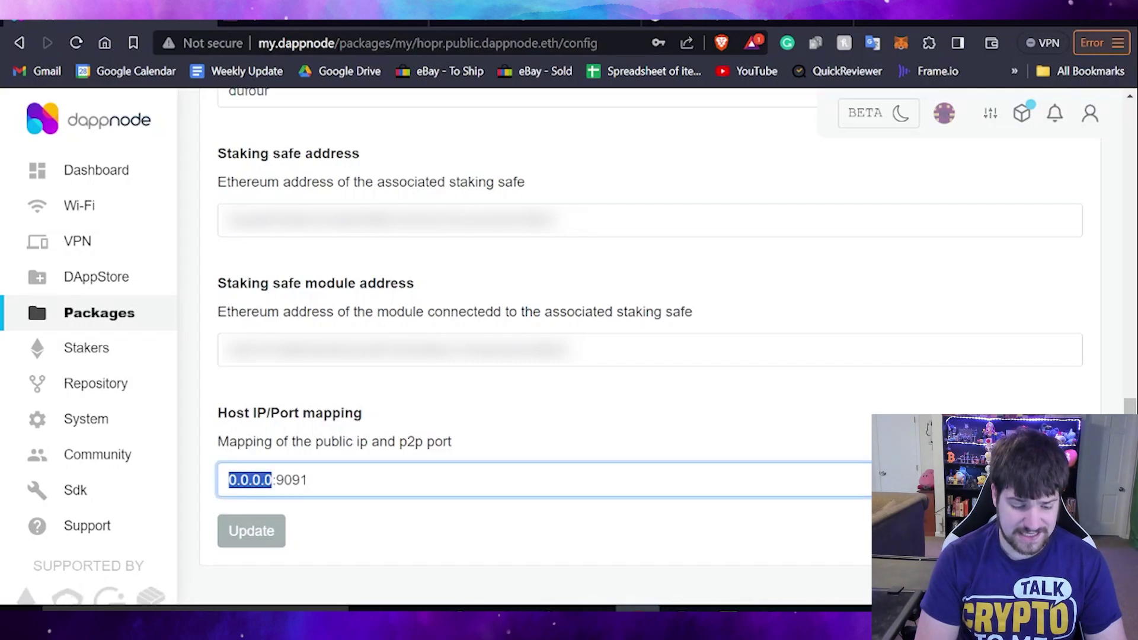
pyautogui.hotkey('ctrl', 'v')
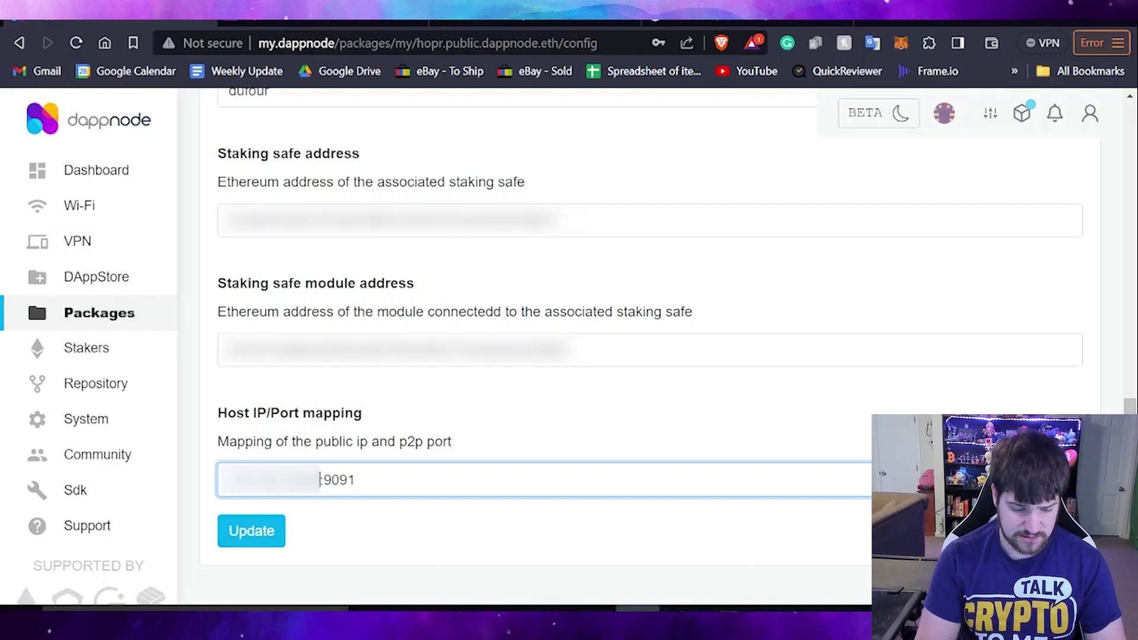
pyautogui.click(231, 541)
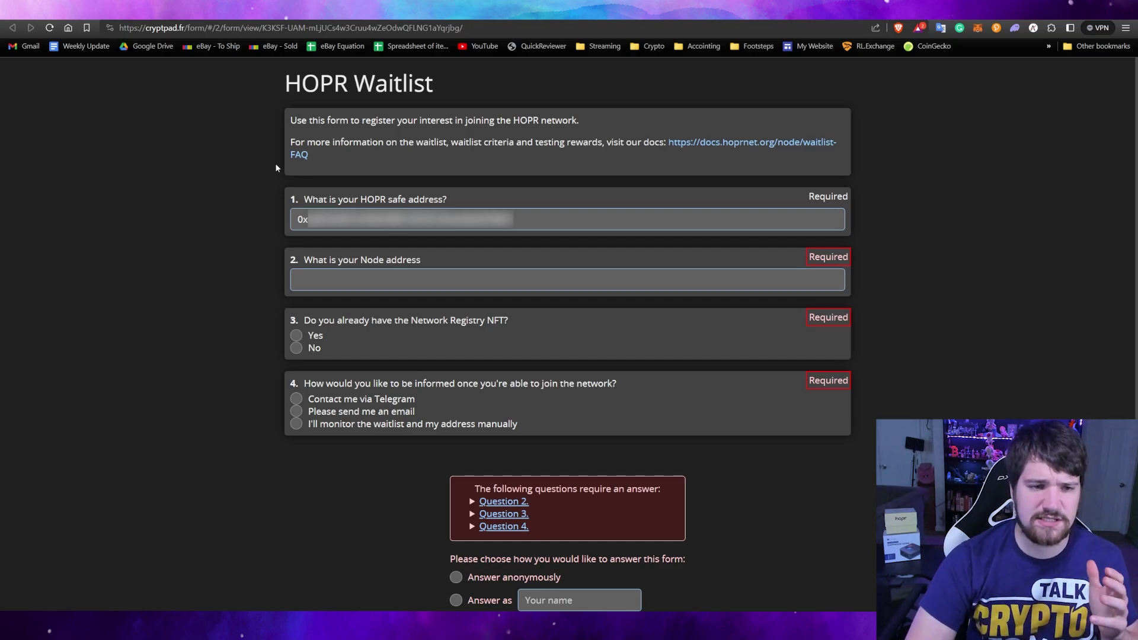
# - Go to the Hopr package's logs in Dappnode and select the node address in the node information
pyautogui.click(278, 11)
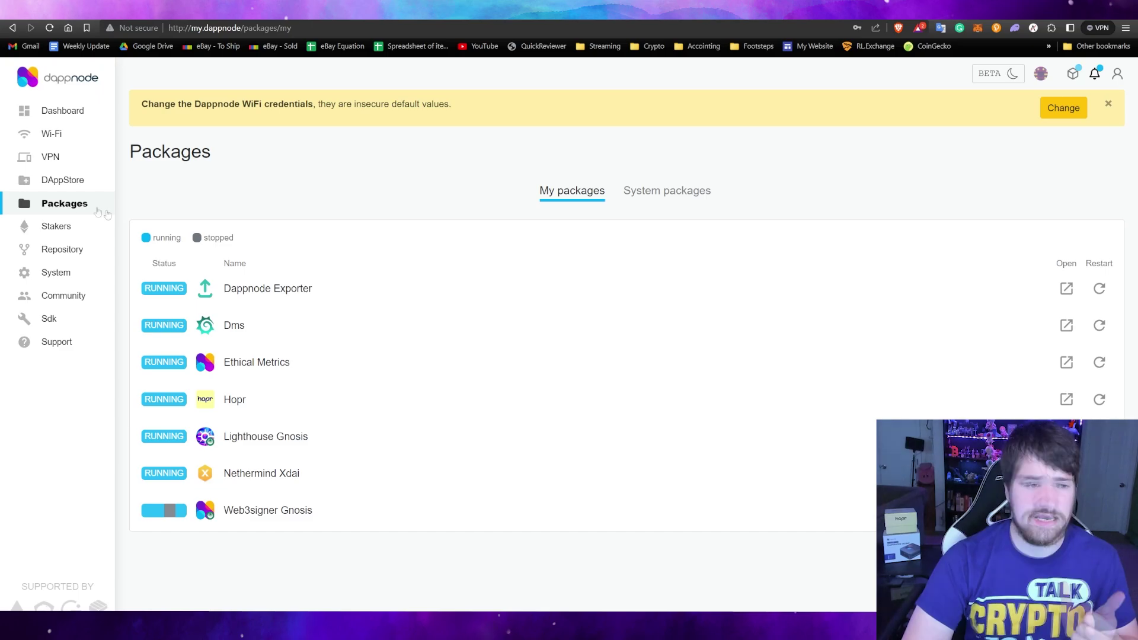
pyautogui.click(232, 398)
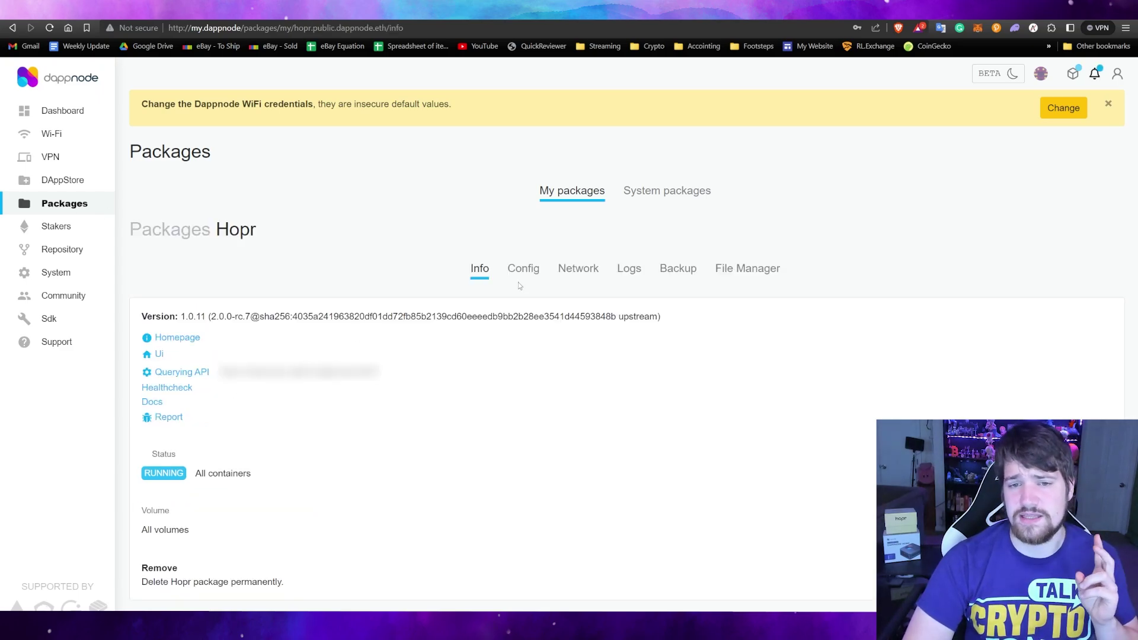
pyautogui.click(629, 269)
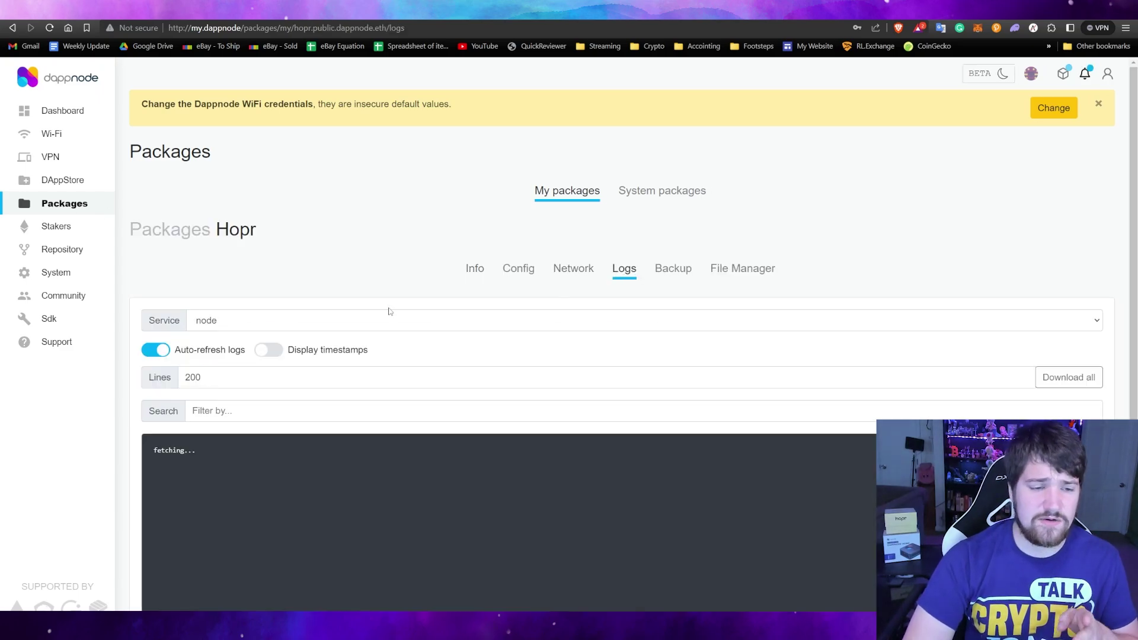
pyautogui.scroll(-1, 389, 311)
pyautogui.scroll(-1, 389, 312)
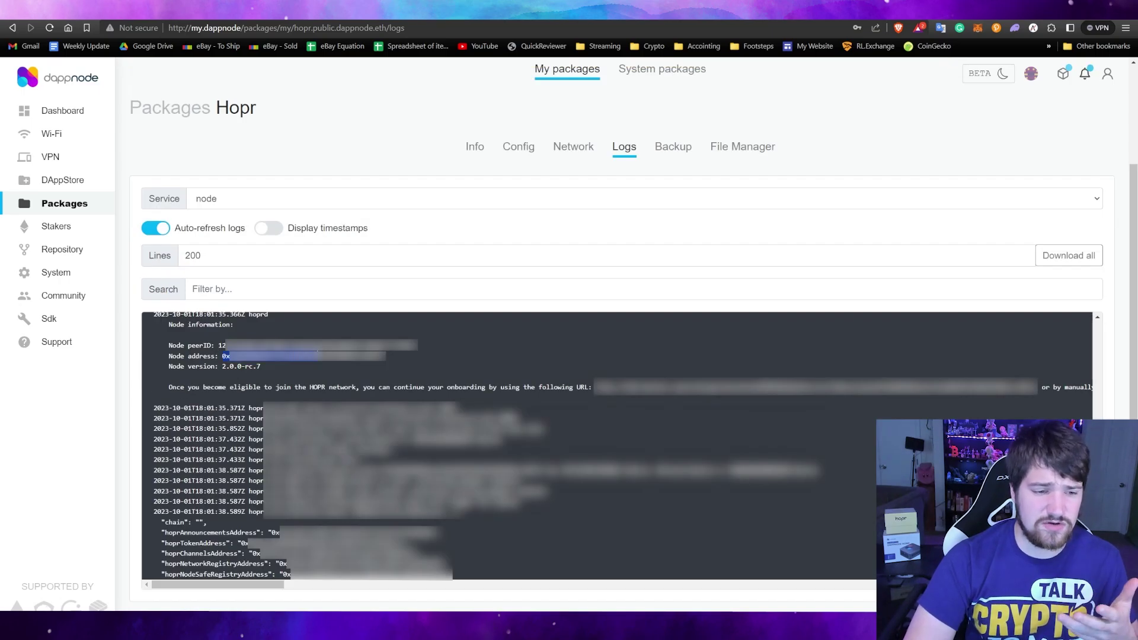
pyautogui.moveTo(317, 356); pyautogui.dragTo(386, 359)
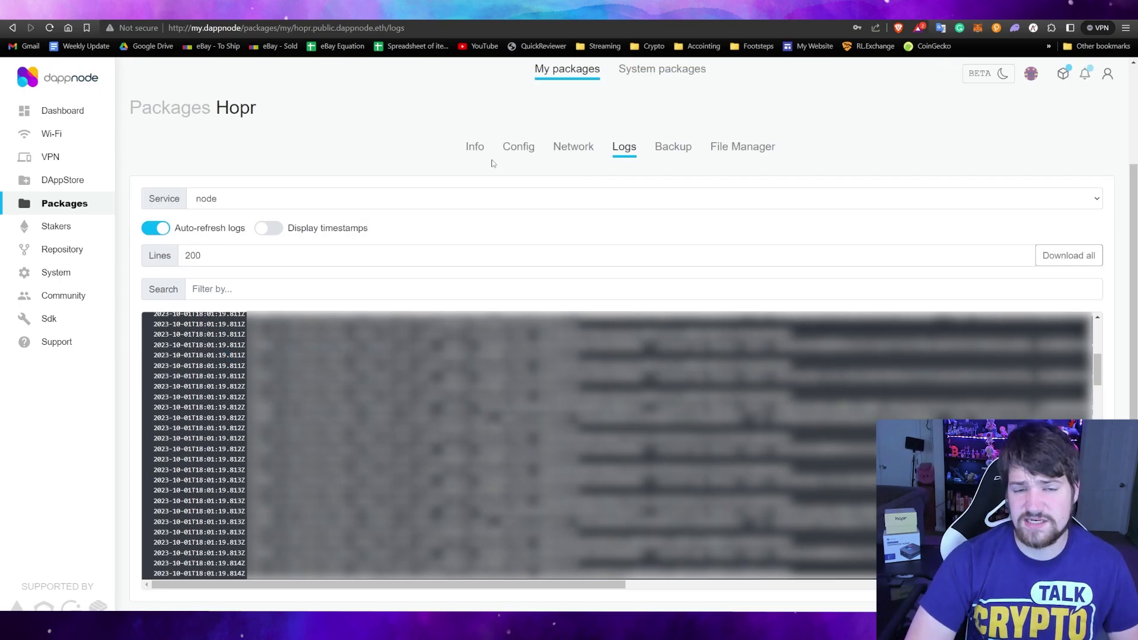
# - Restart the Hopr package from its info page and reopen its logs
pyautogui.click(478, 153)
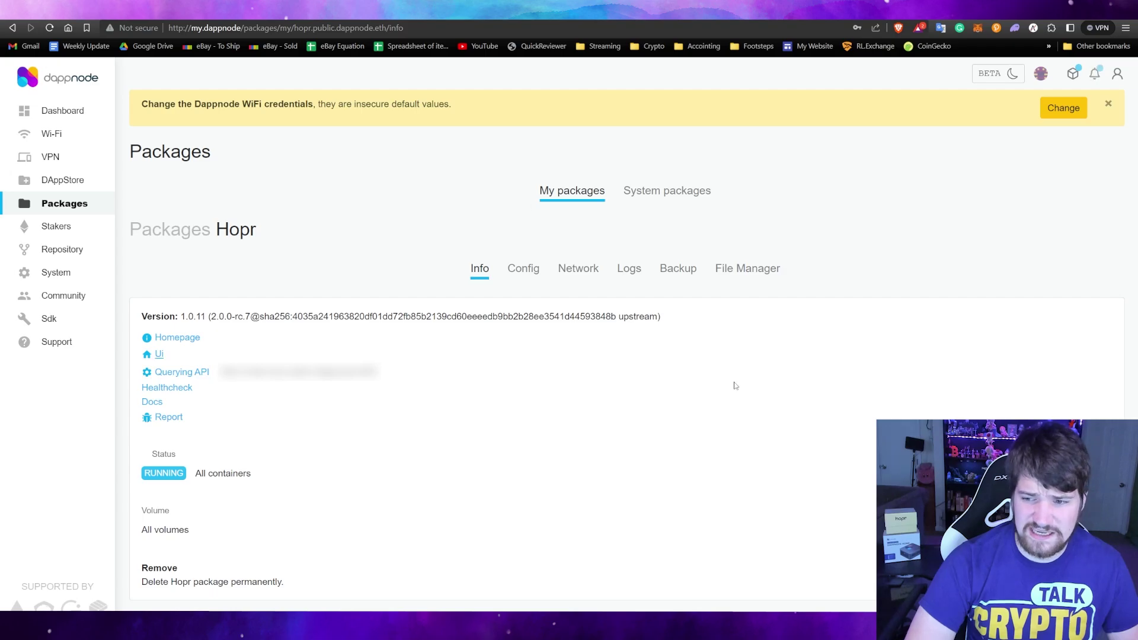
pyautogui.click(1100, 473)
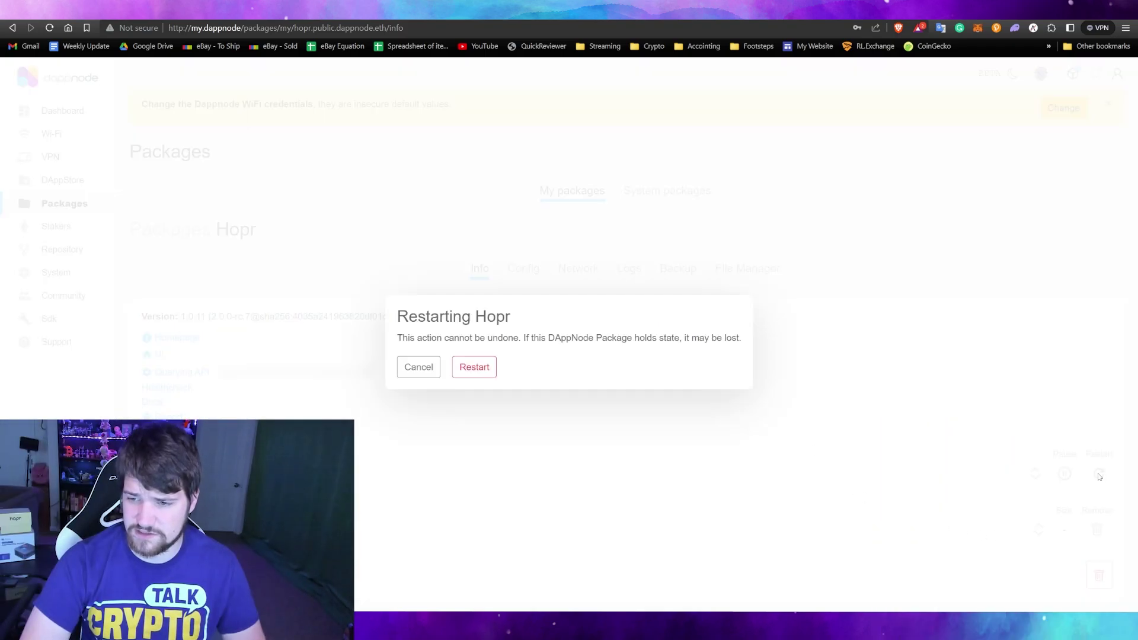
pyautogui.click(483, 377)
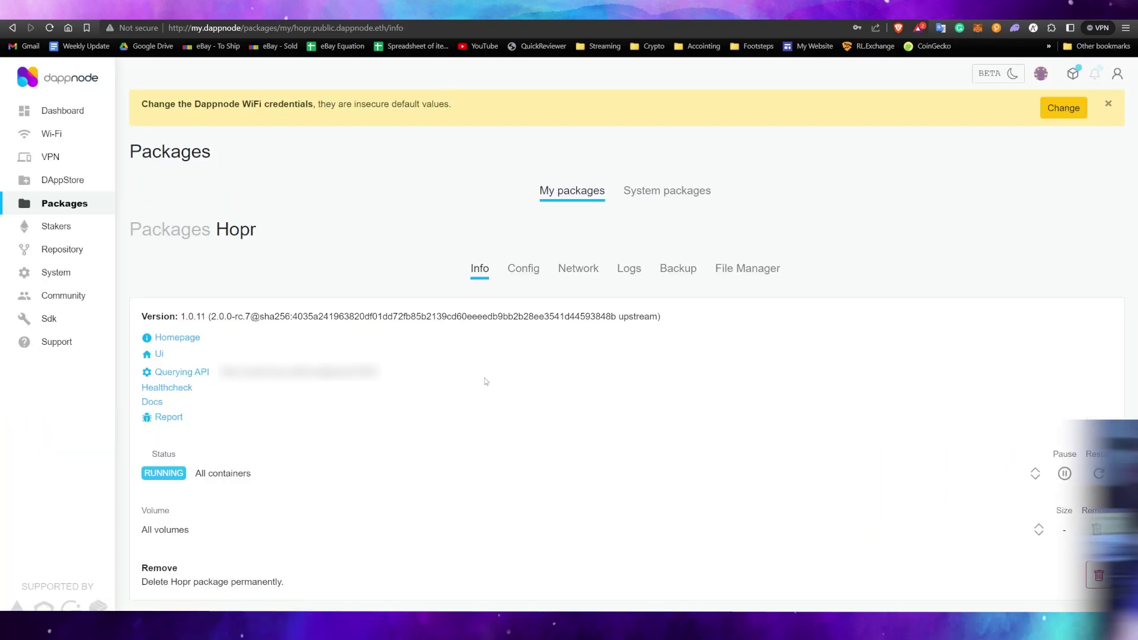
pyautogui.click(629, 269)
pyautogui.scroll(-2, 136, 330)
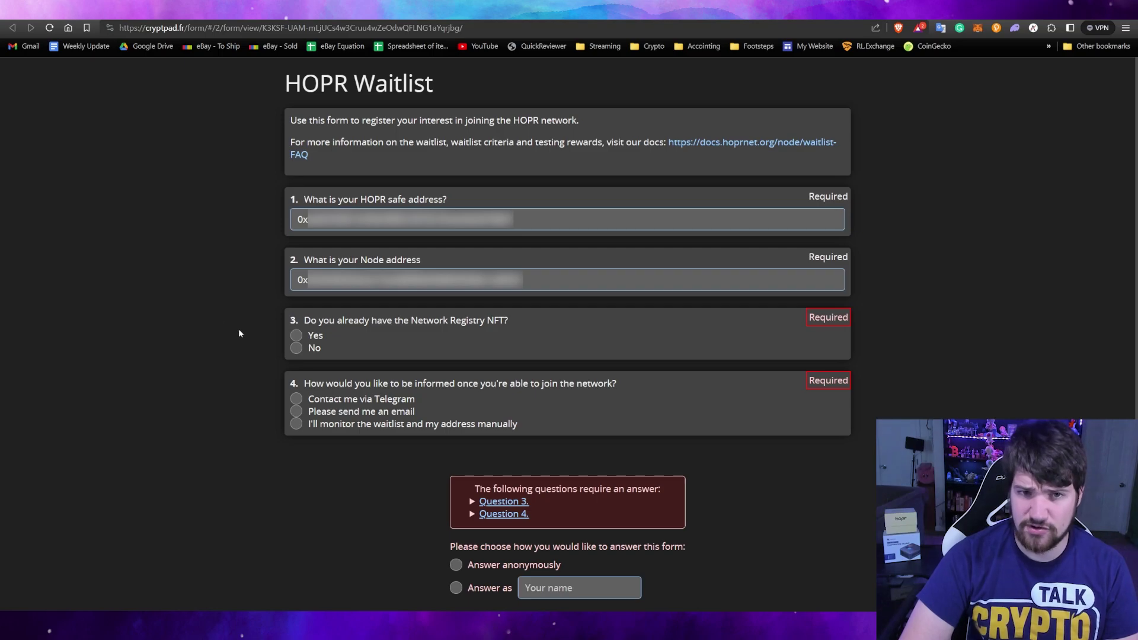
# - Answer Yes to already having the Network Registry NFT, choose notification by email, and fill in the contact's e-mail
pyautogui.click(296, 335)
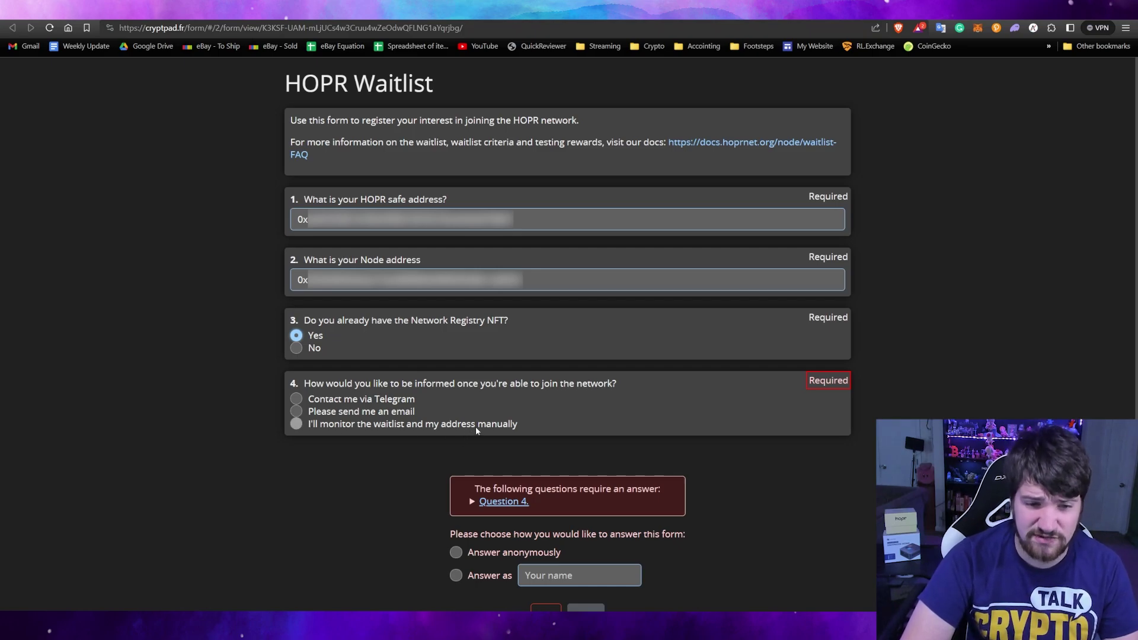
pyautogui.click(296, 412)
pyautogui.click(344, 471)
pyautogui.hotkey('ctrl', 'v')
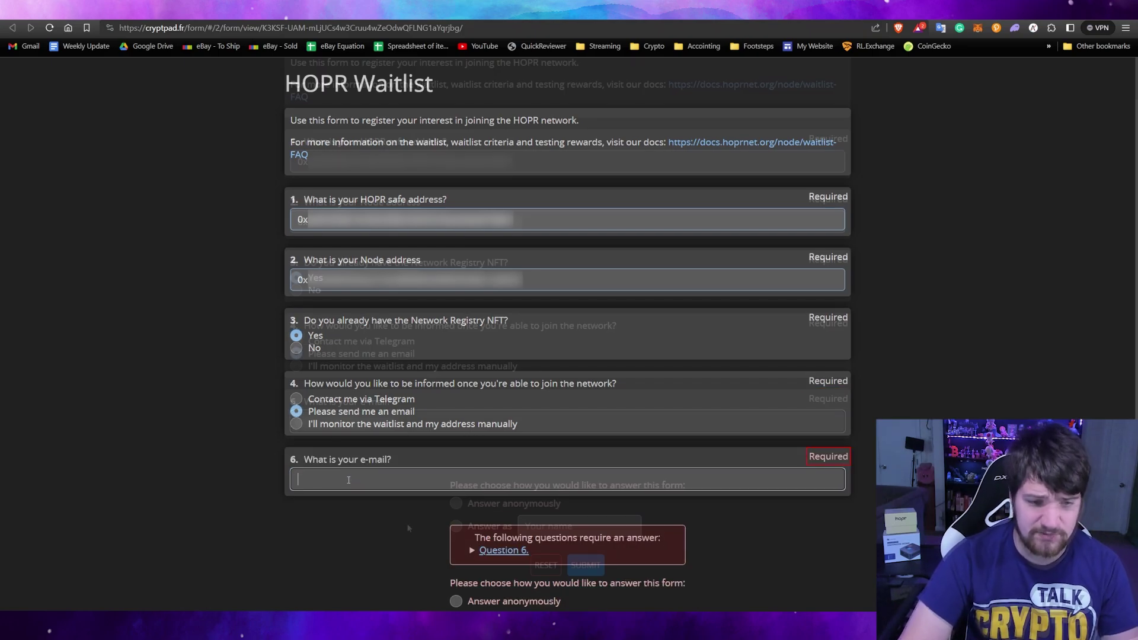
pyautogui.scroll(-1, 456, 527)
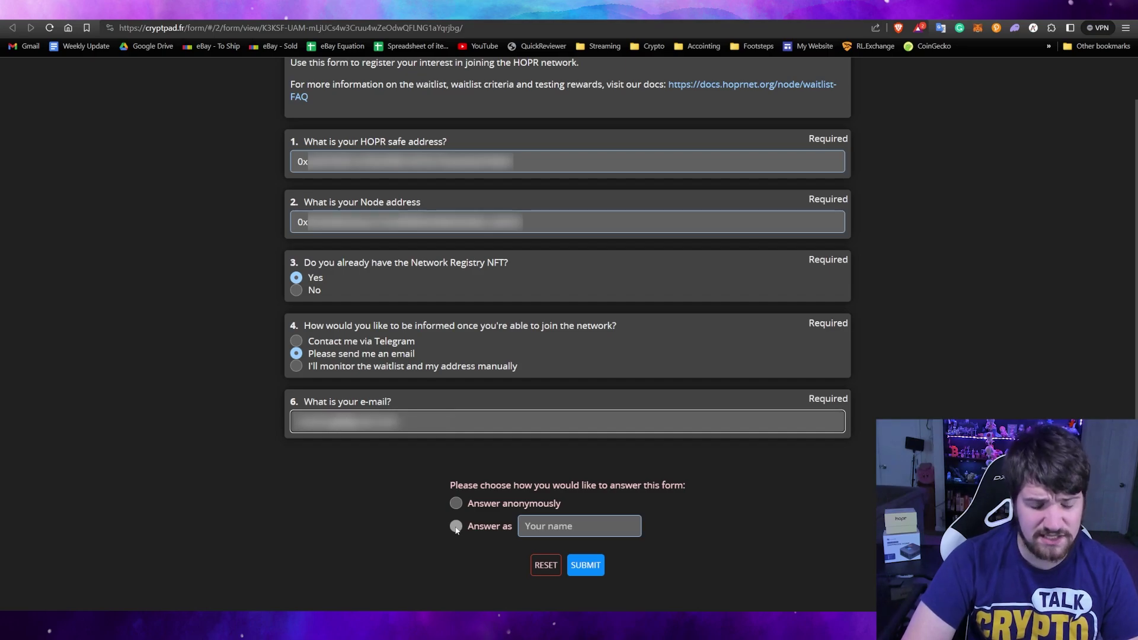
# - Answer the waitlist form under the applicant's name, submit it and return to the Staking Hub
pyautogui.click(456, 527)
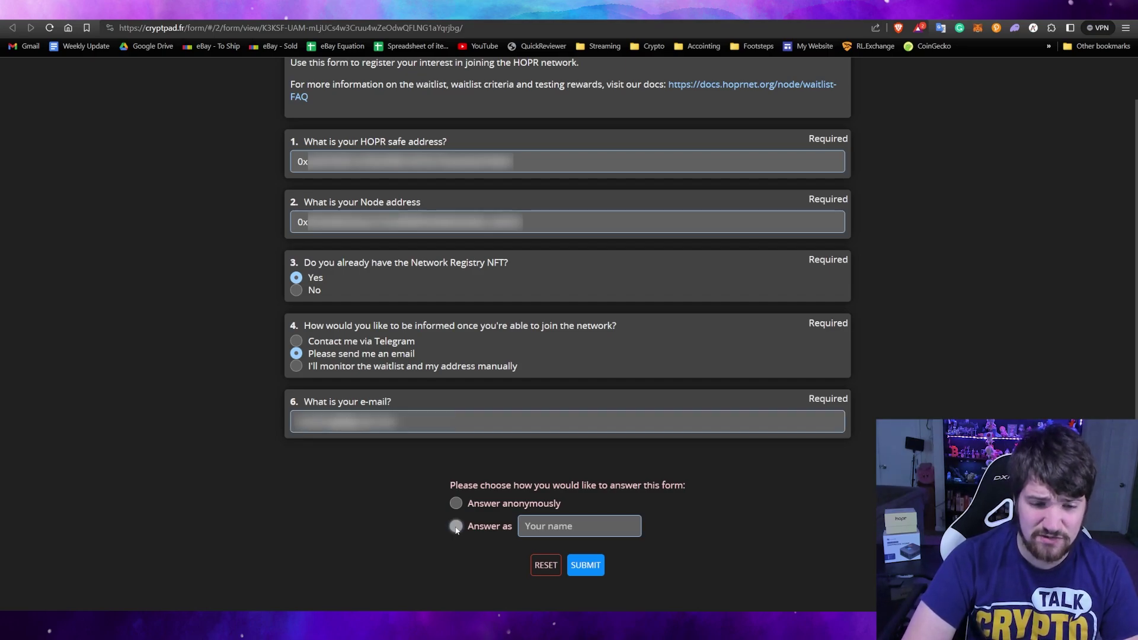
pyautogui.click(532, 526)
pyautogui.write('Matt')
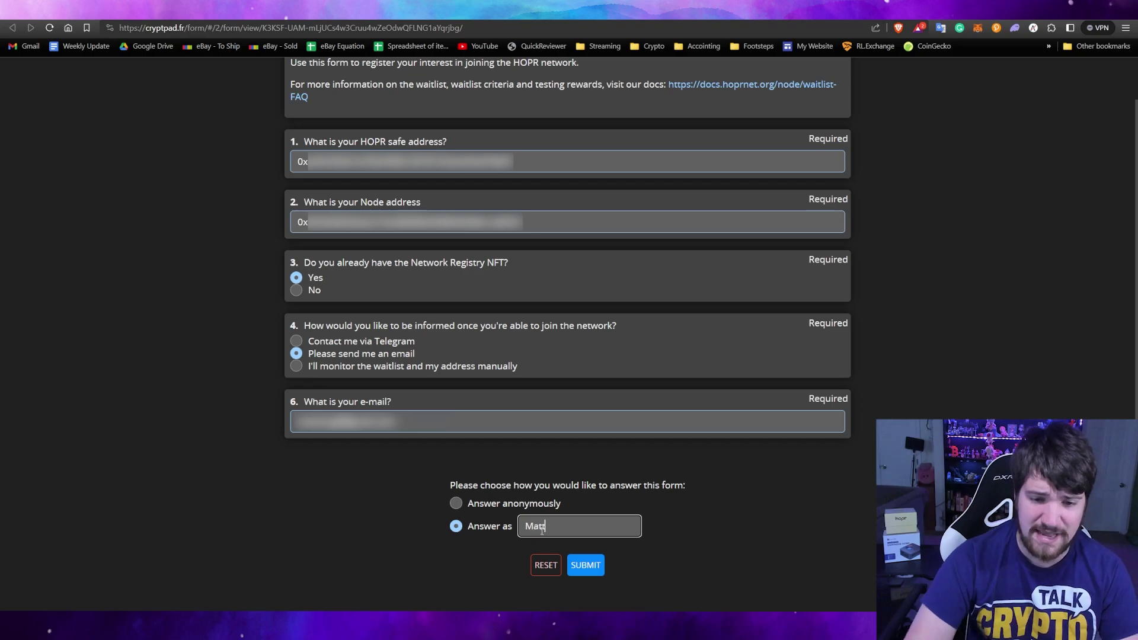
pyautogui.click(586, 565)
pyautogui.hotkey('ctrl', 'w')
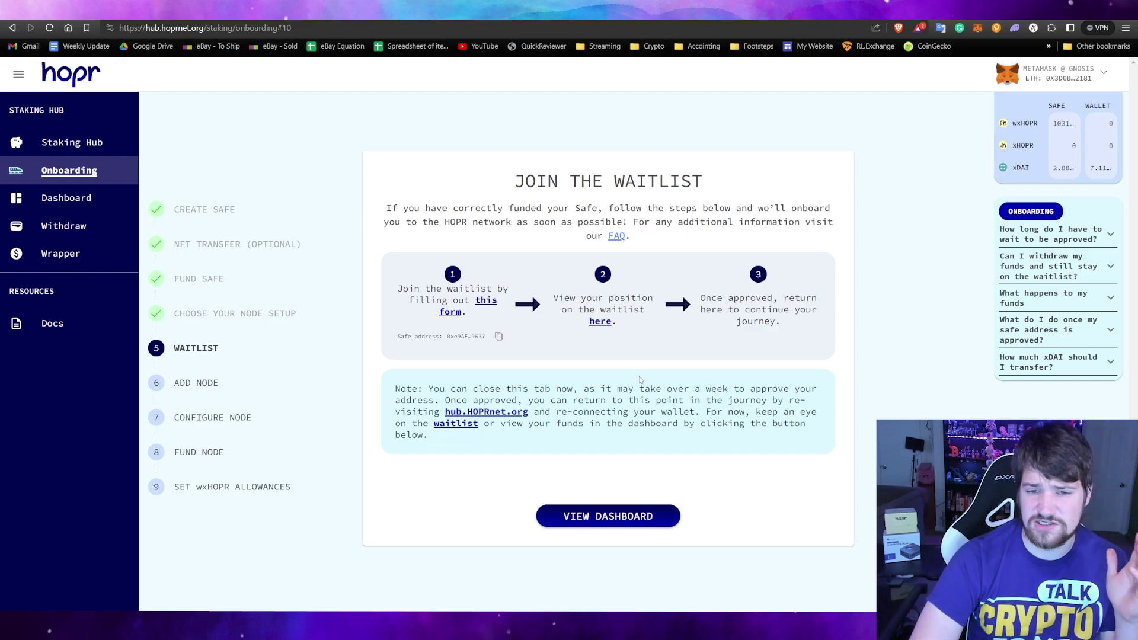
# - Open the HOPR Waitlist spreadsheet and look through the listed Safe addresses and their eligibility
pyautogui.click(599, 323)
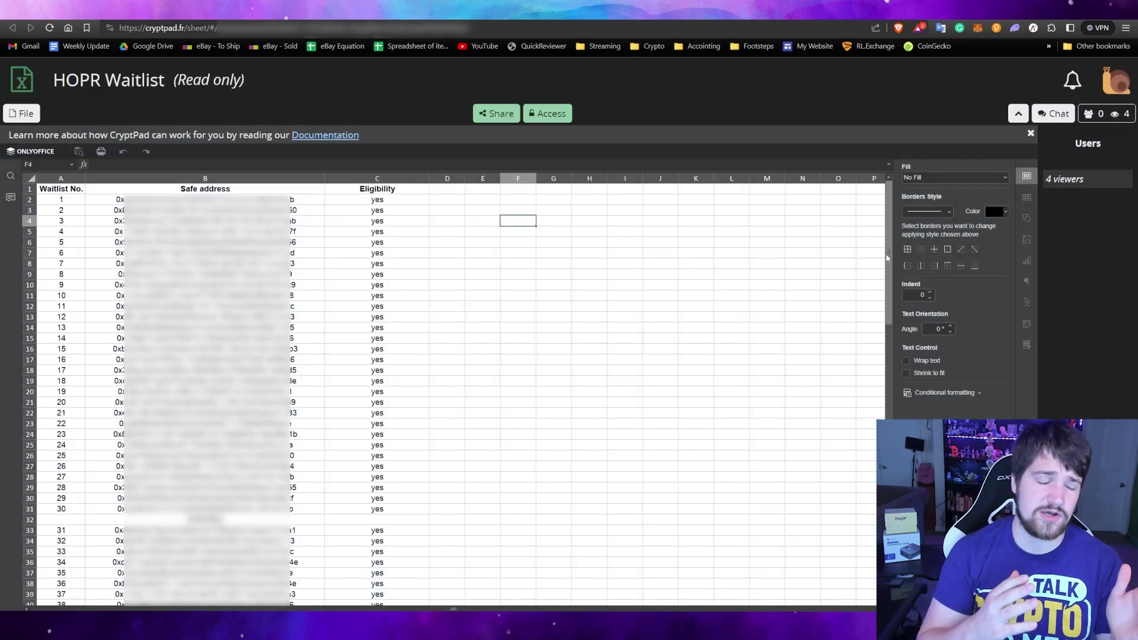
pyautogui.scroll(-4, 892, 290)
pyautogui.scroll(-5, 892, 290)
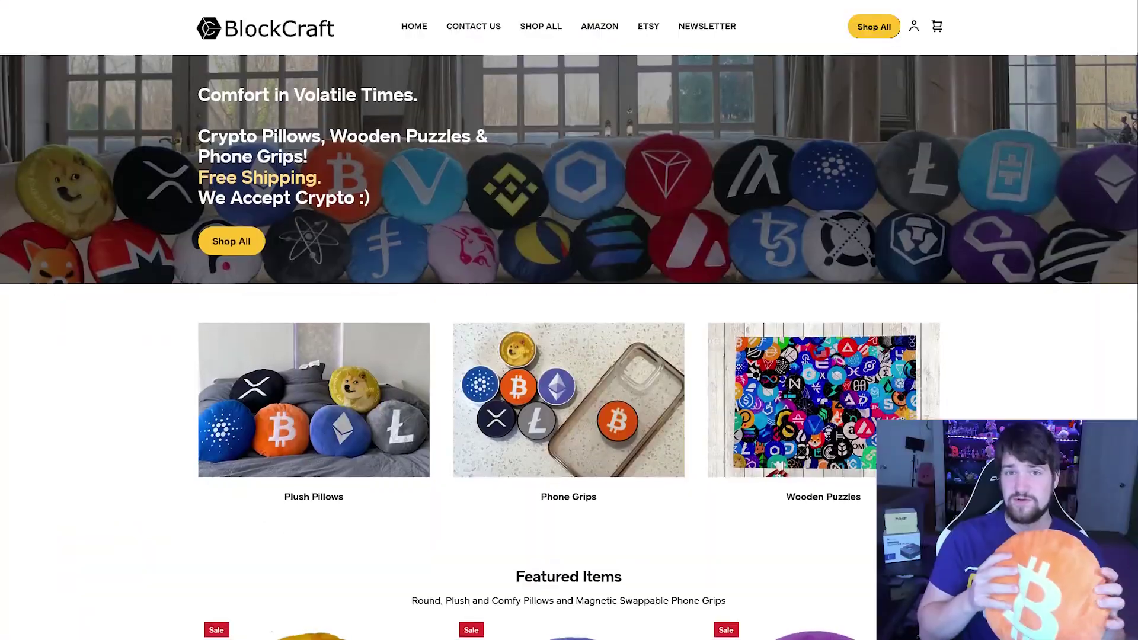
pyautogui.scroll(-3, 569, 320)
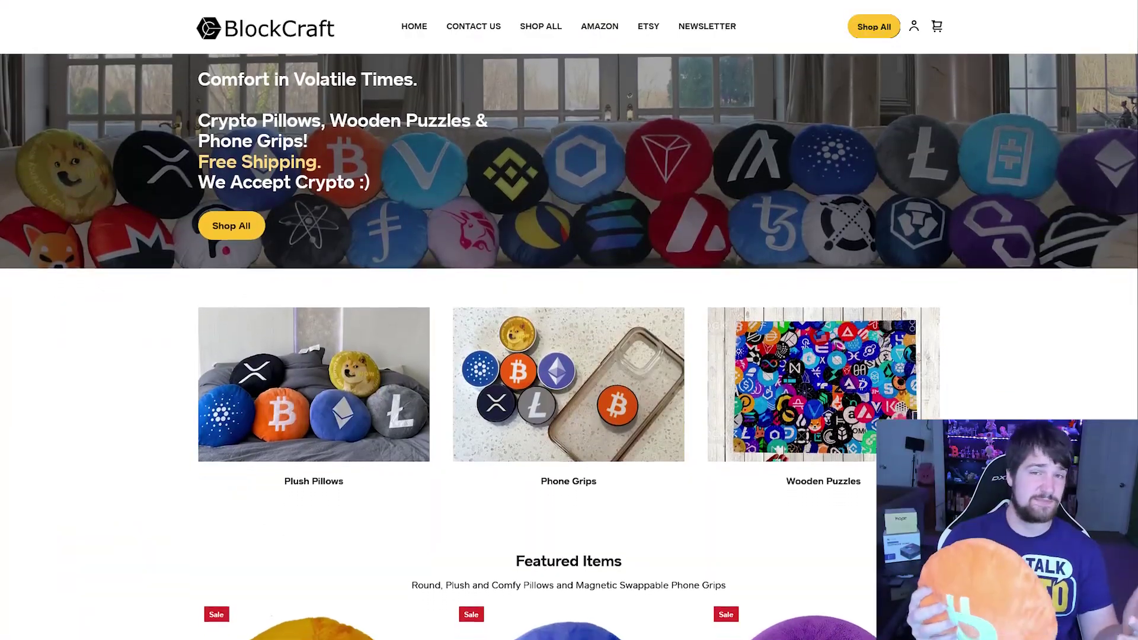
pyautogui.scroll(-5, 568, 320)
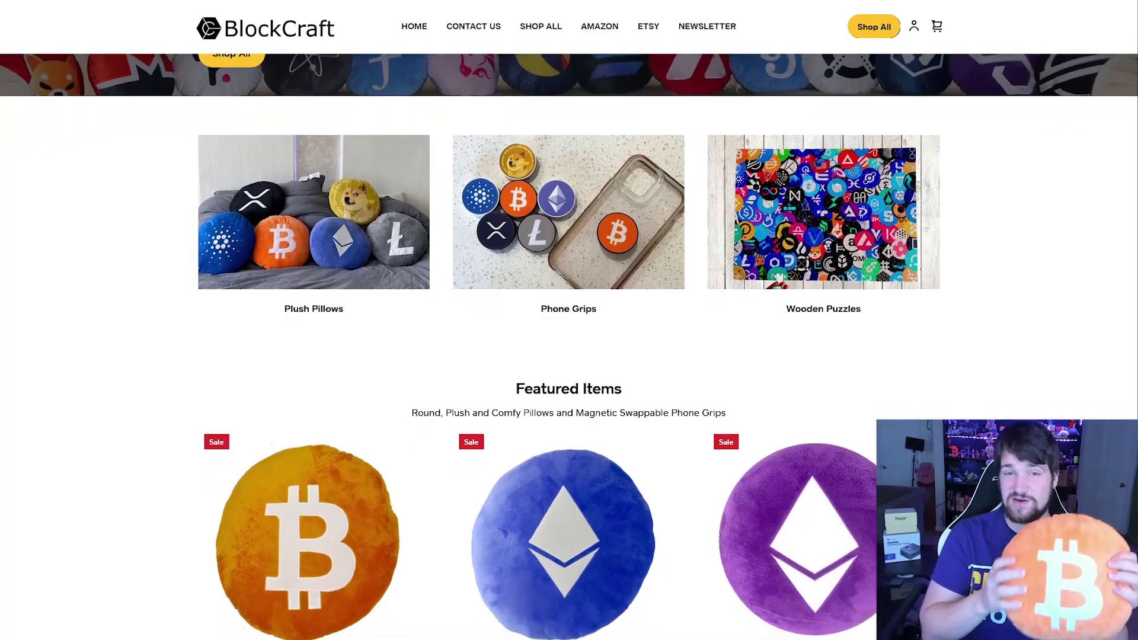
pyautogui.scroll(-5, 569, 320)
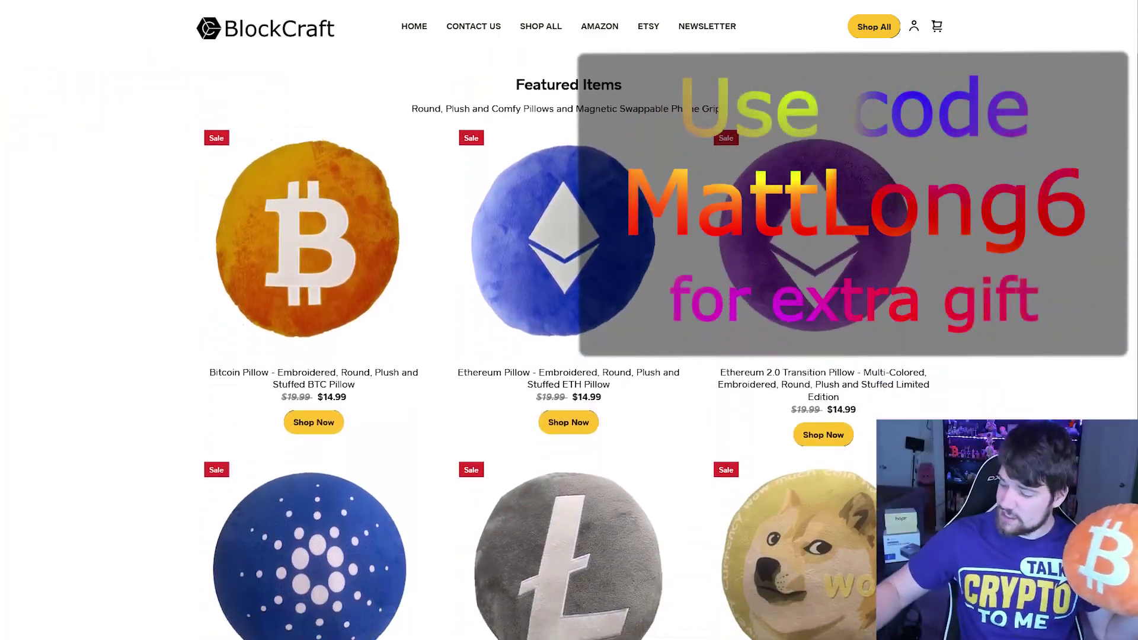
pyautogui.scroll(-5, 569, 320)
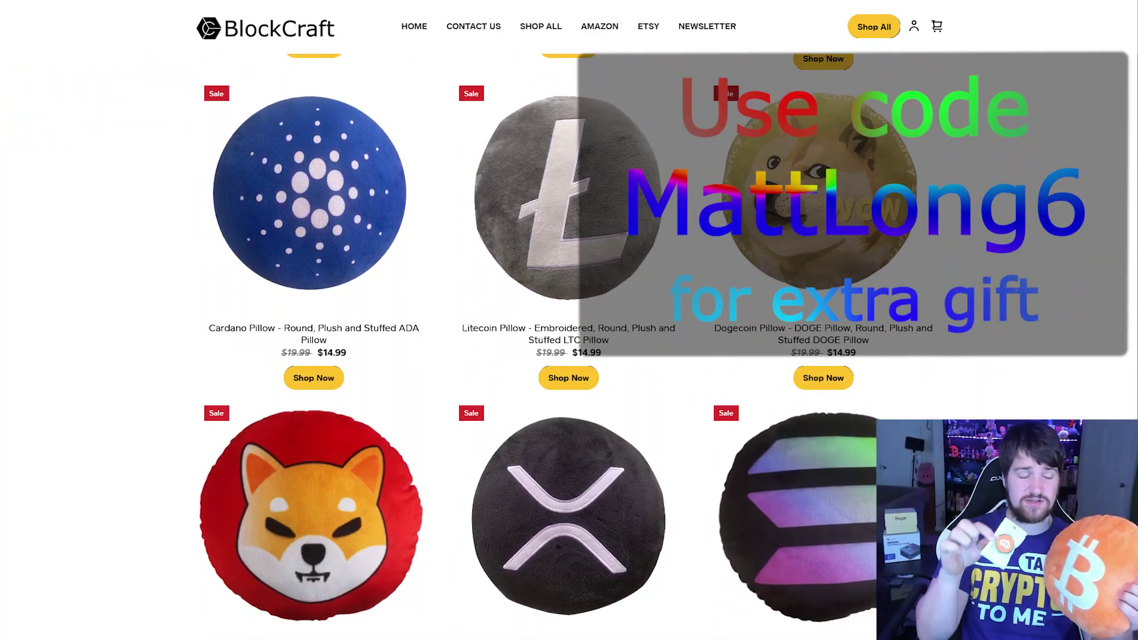
pyautogui.scroll(-5, 569, 320)
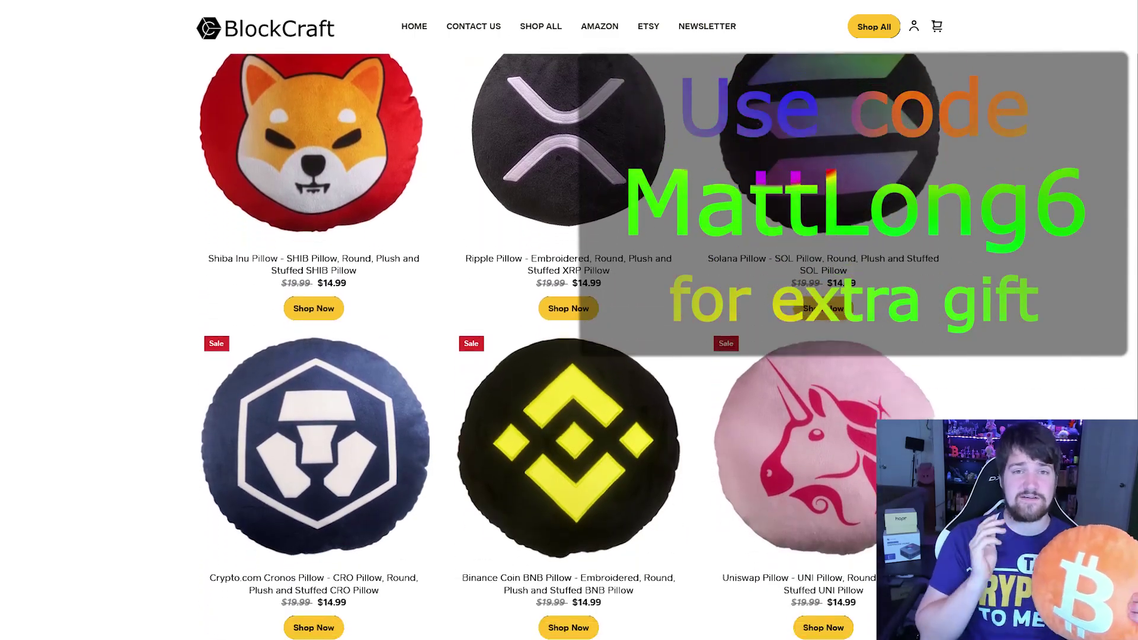
pyautogui.scroll(-3, 569, 320)
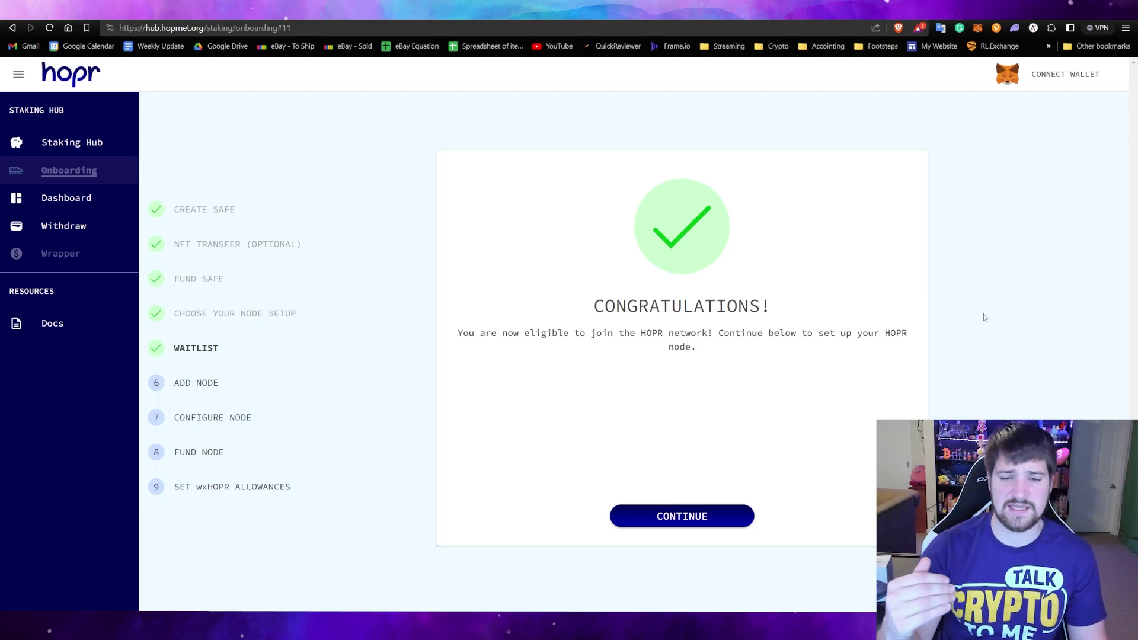
# - Continue onboarding by entering the node's address, then sign the request and approve the wallet transaction that connects the node to the Safe
pyautogui.click(721, 515)
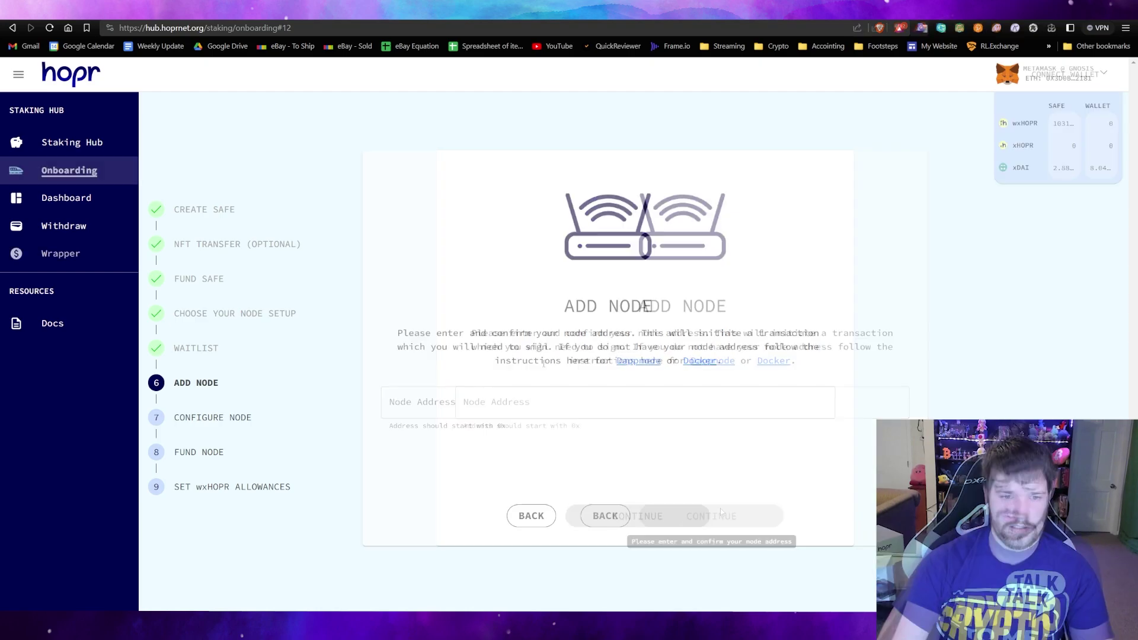
pyautogui.click(492, 408)
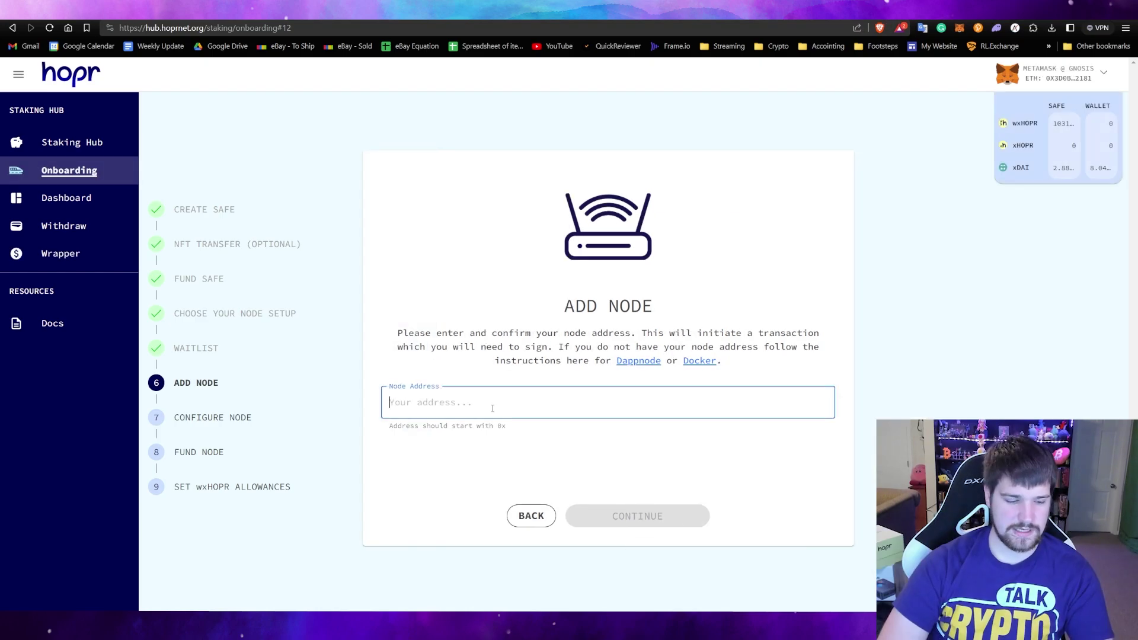
pyautogui.hotkey('ctrl', 'v')
pyautogui.click(627, 519)
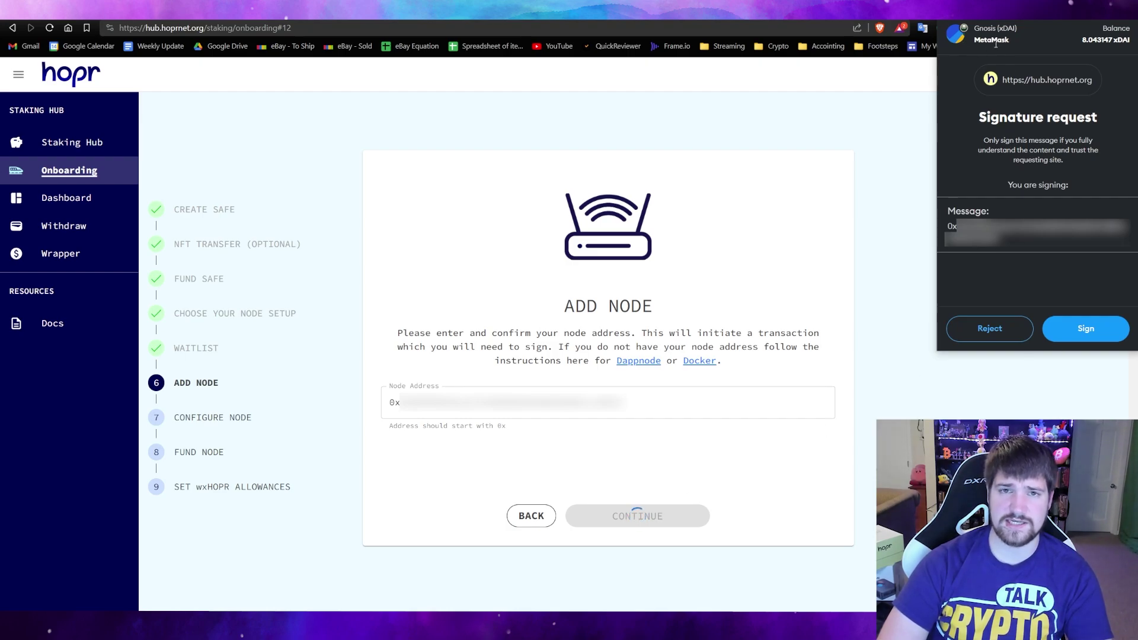
pyautogui.click(1082, 327)
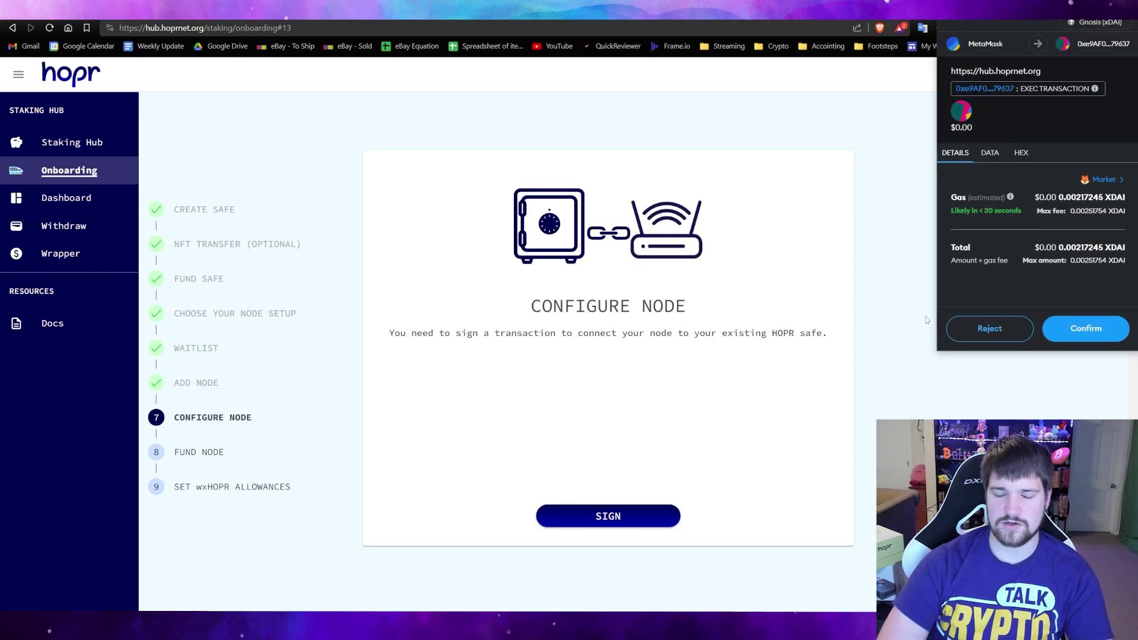
pyautogui.click(1060, 329)
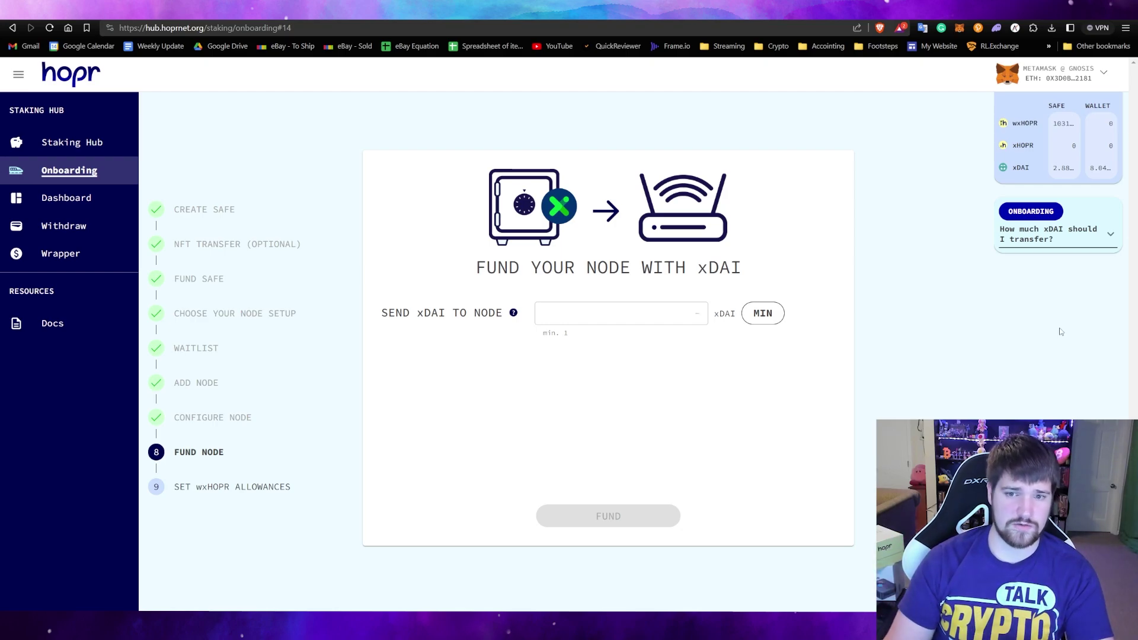
# - Fund the node with 2 xDAI from the Safe and approve the transaction in MetaMask
pyautogui.click(633, 314)
pyautogui.write('2')
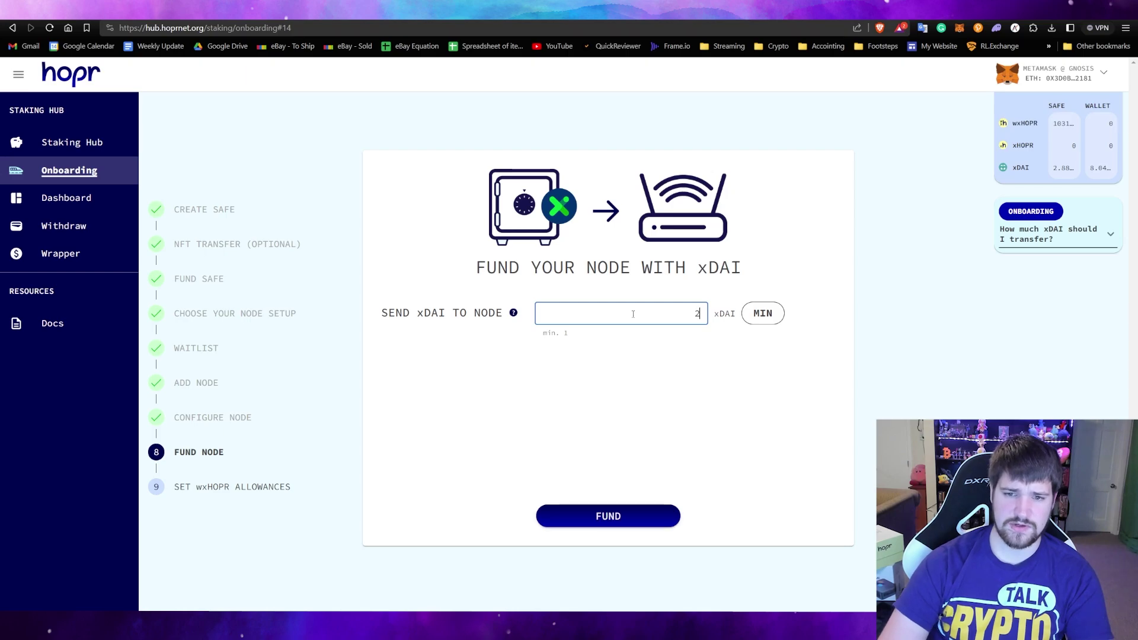
pyautogui.click(611, 517)
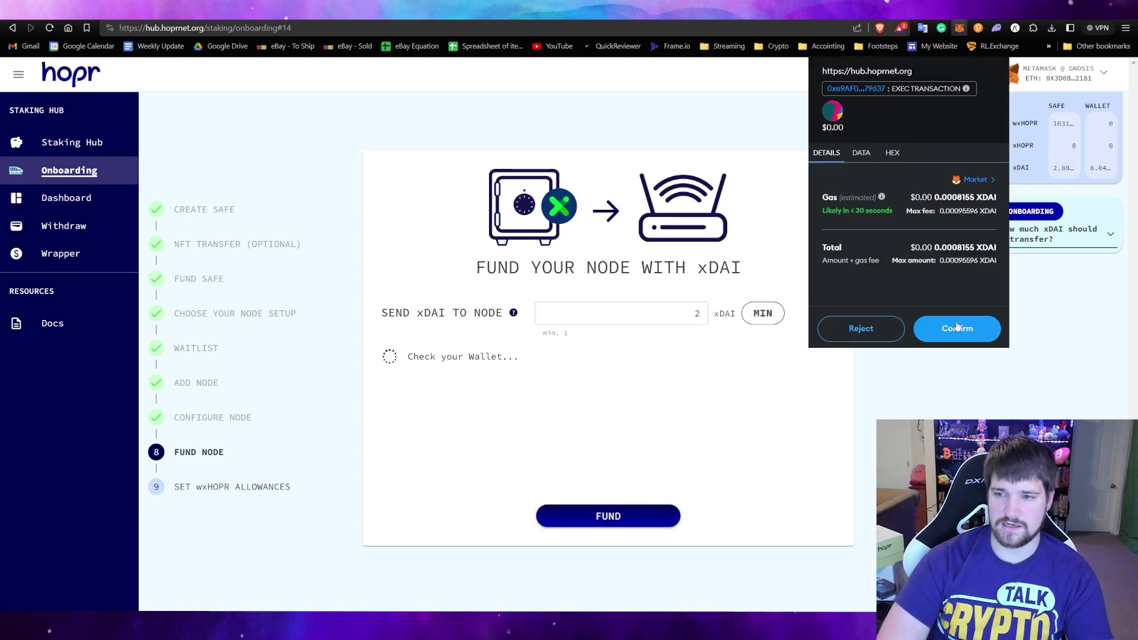
pyautogui.click(957, 328)
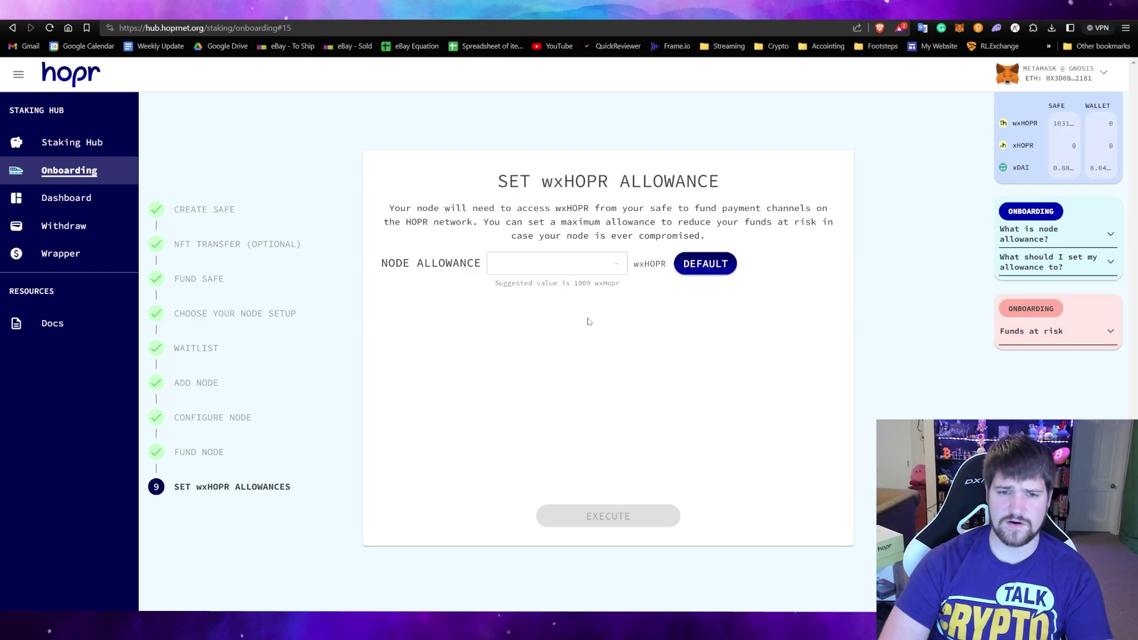
# - Set the node allowance to the default 1000 wxHOPR, execute and approve the transaction, and go on to the staking overview
pyautogui.click(707, 268)
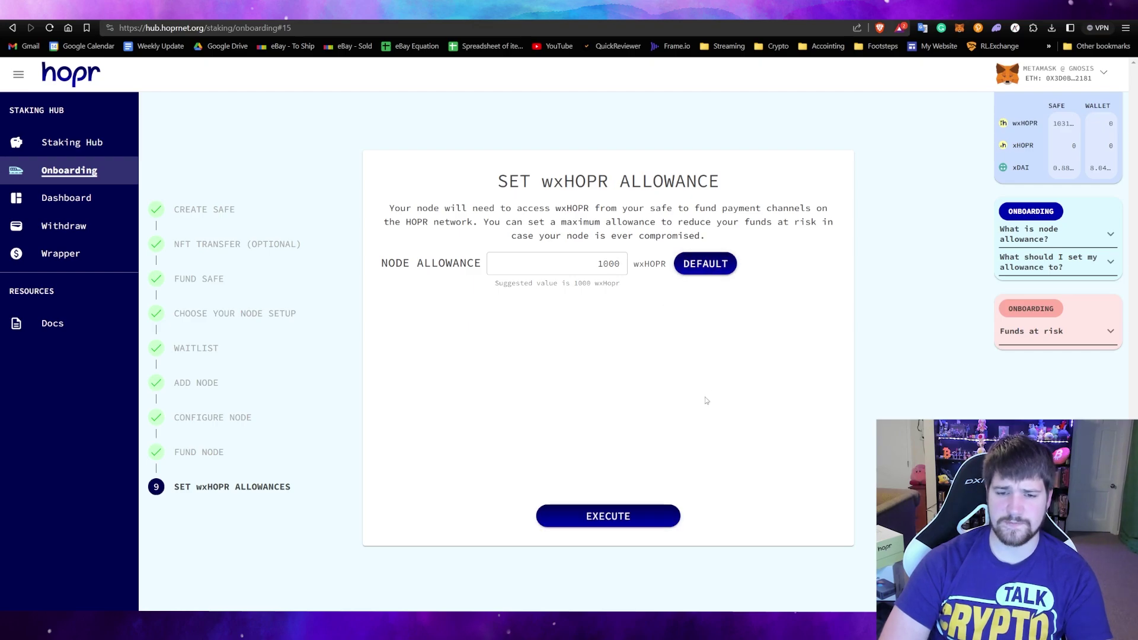
pyautogui.click(657, 521)
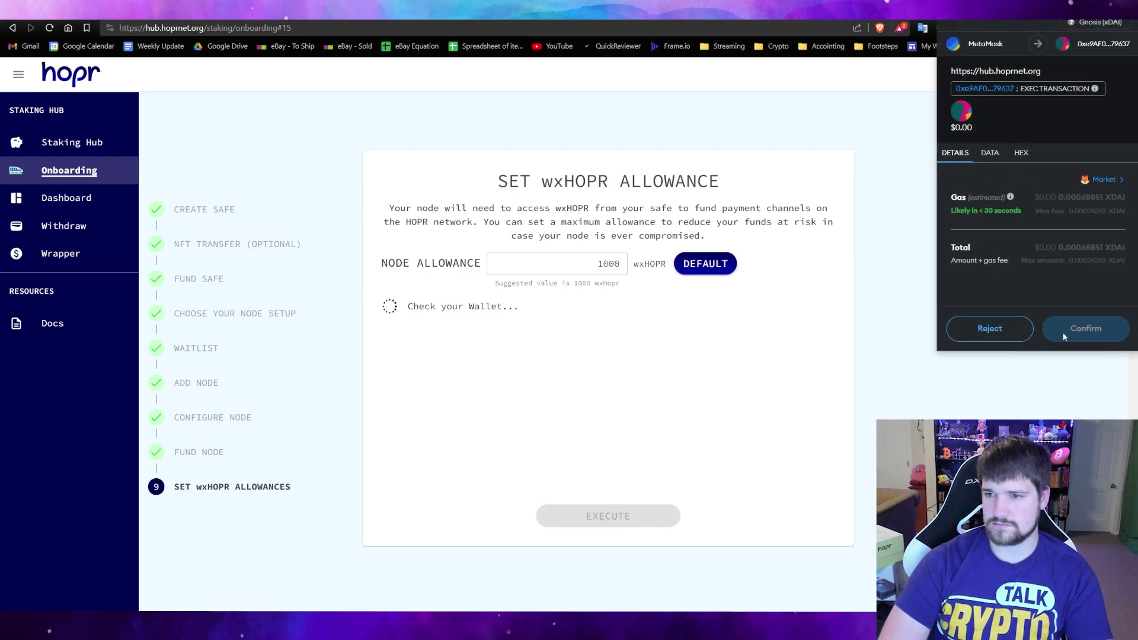
pyautogui.click(1063, 336)
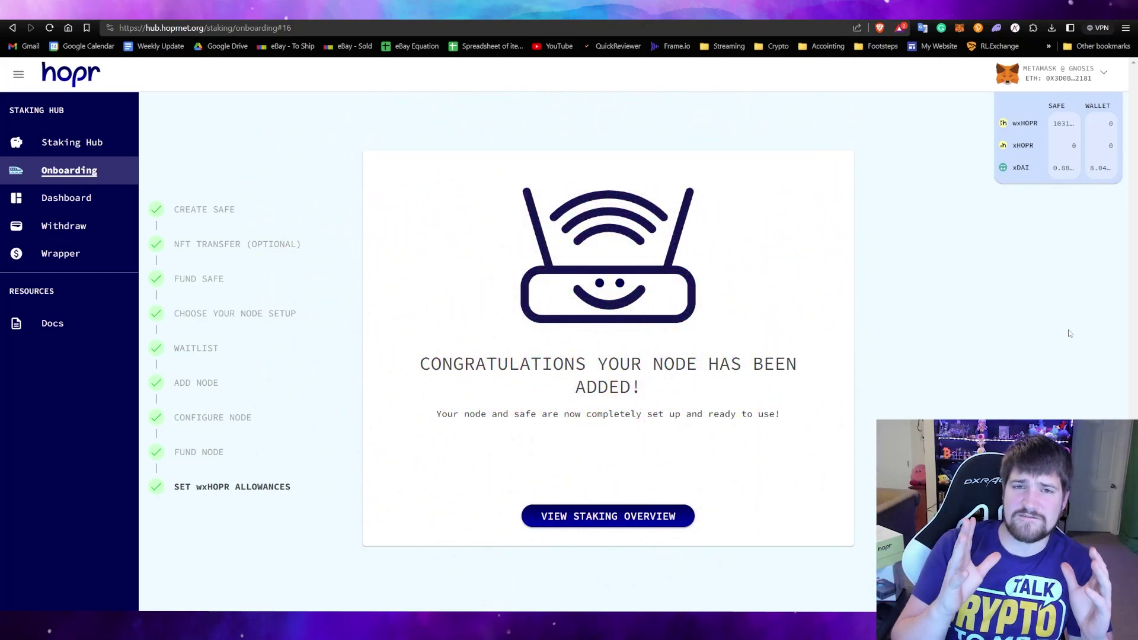
pyautogui.click(660, 526)
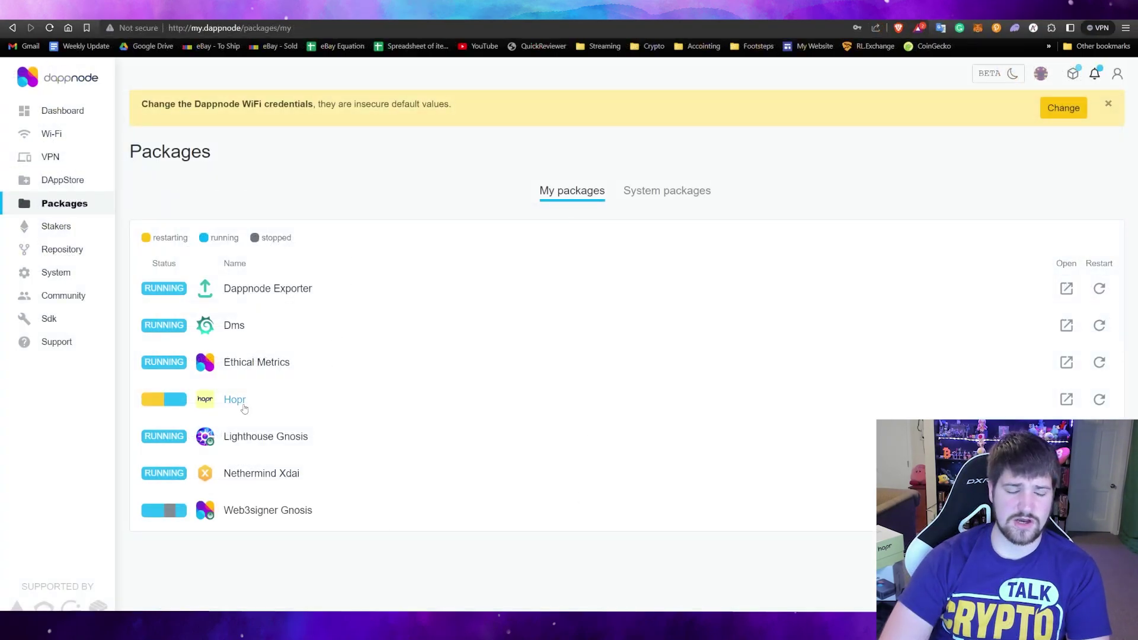
# - Open the Hopr package from the DAppNode packages and start connecting to the node in HOPR Node Admin
pyautogui.click(235, 400)
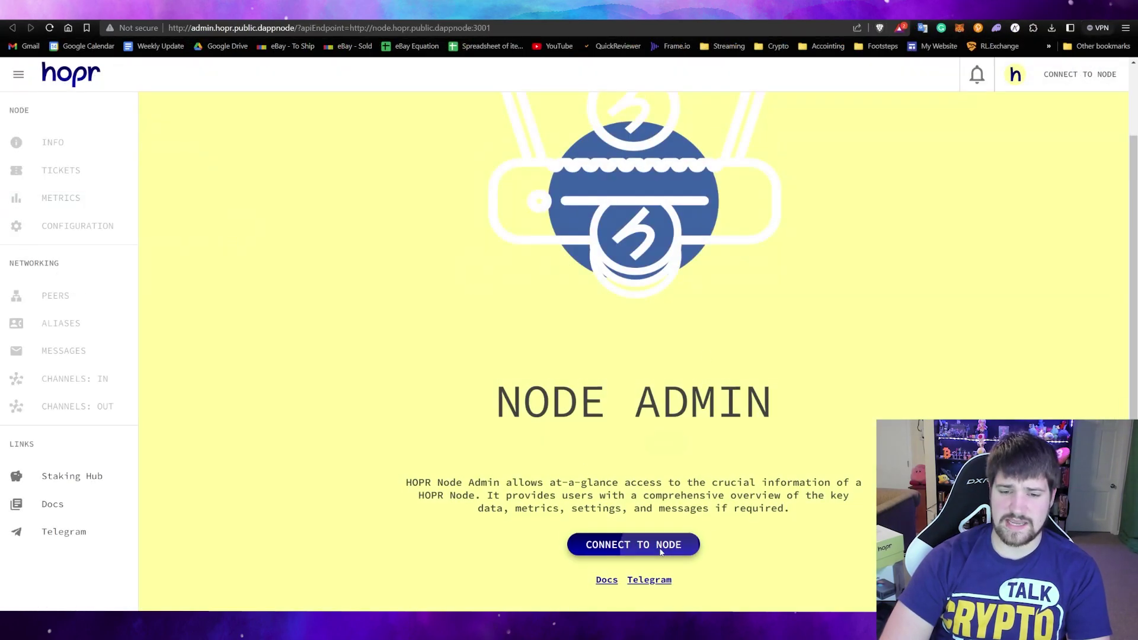
pyautogui.click(662, 548)
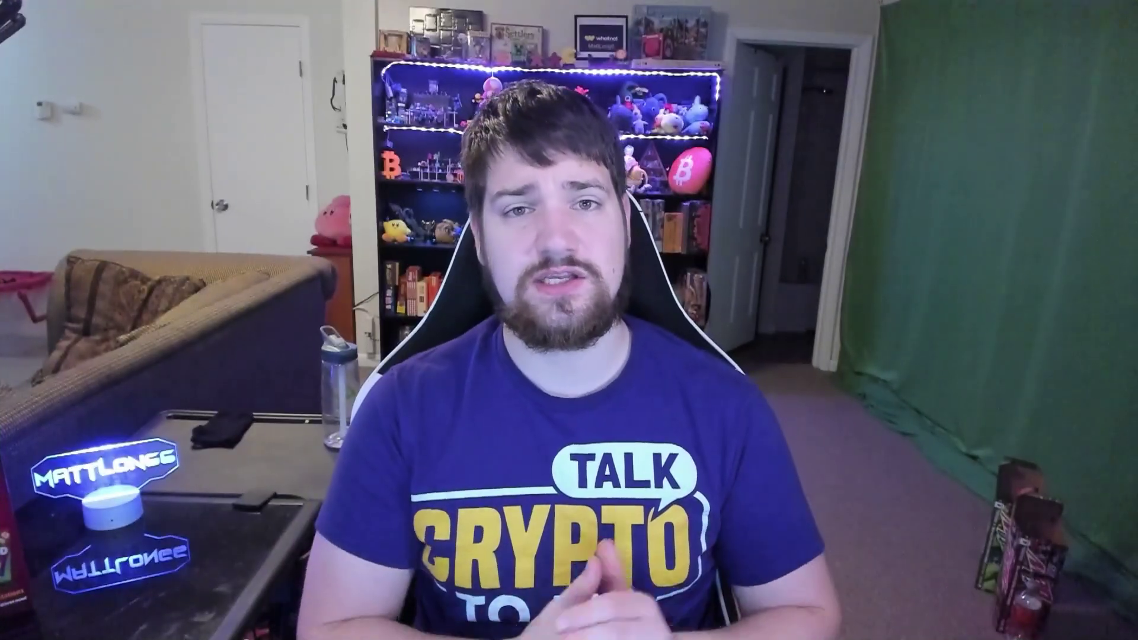